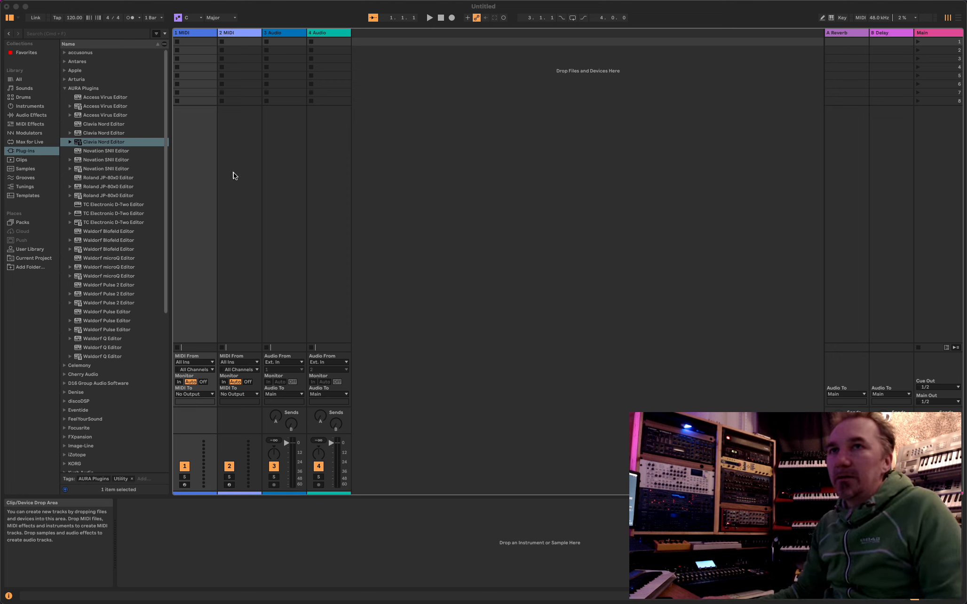
Load the Clavia Nord Editor plug-in onto the 1 MIDI track and move its window into the screen's upper corner.
click(106, 145)
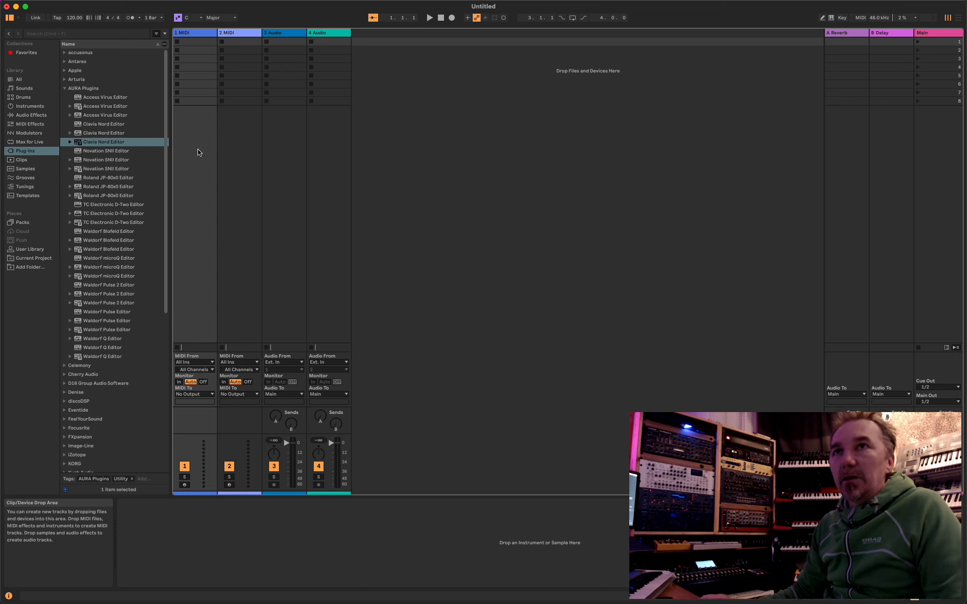
drag(121, 145, 190, 145)
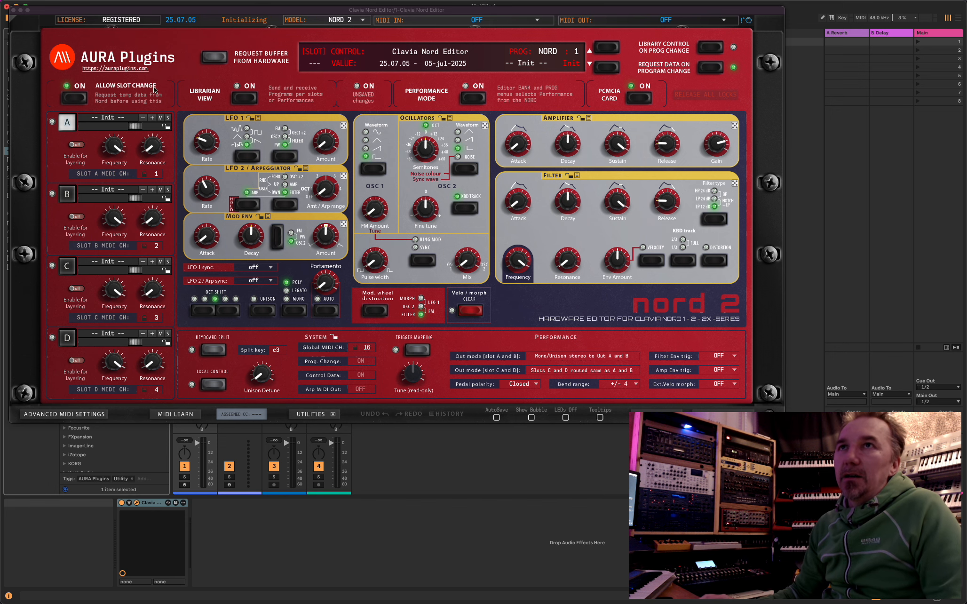
drag(125, 13, 116, 7)
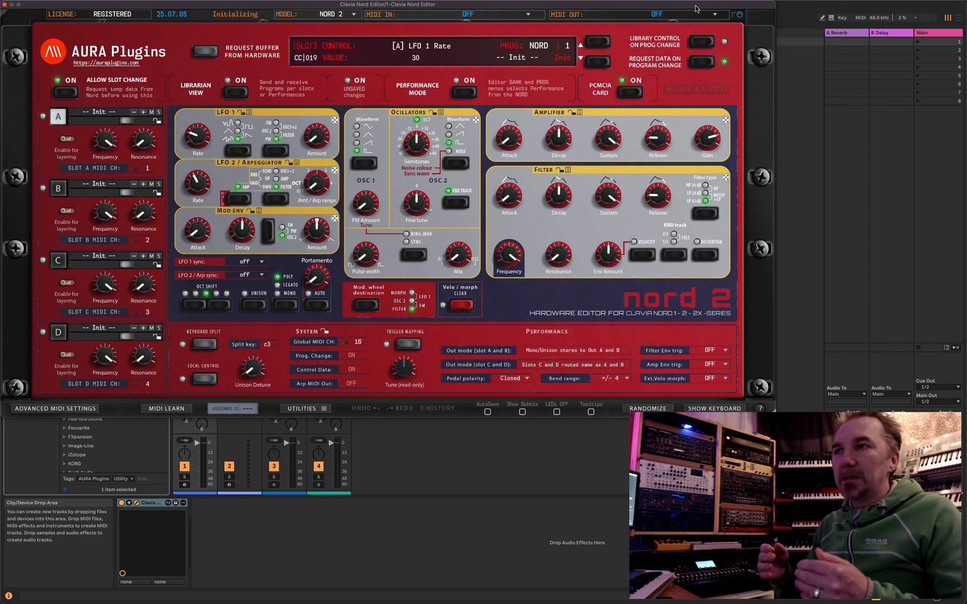
Switch the hardware model to NORD 2X and return it to NORD 2.
click(330, 14)
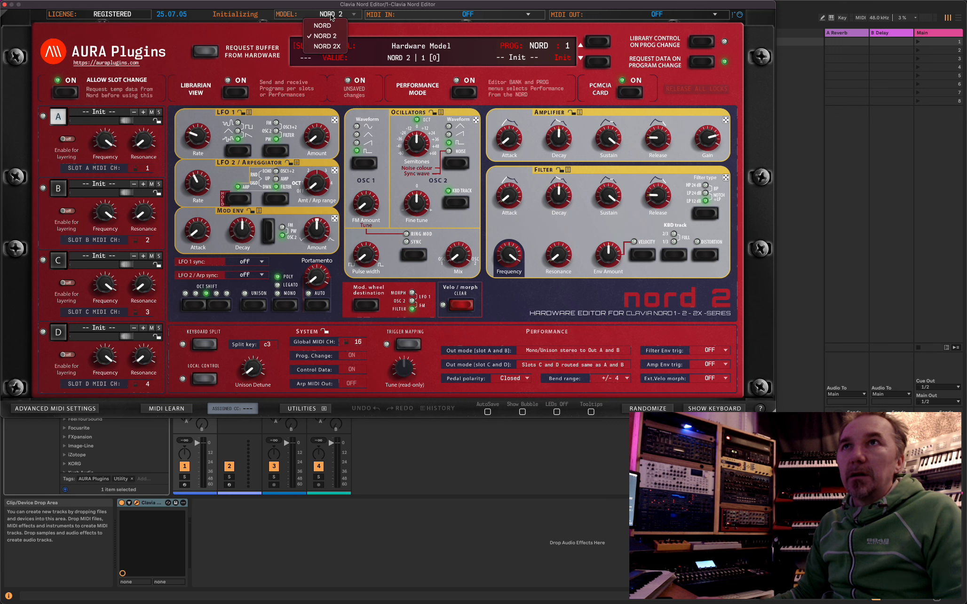
click(327, 46)
click(879, 324)
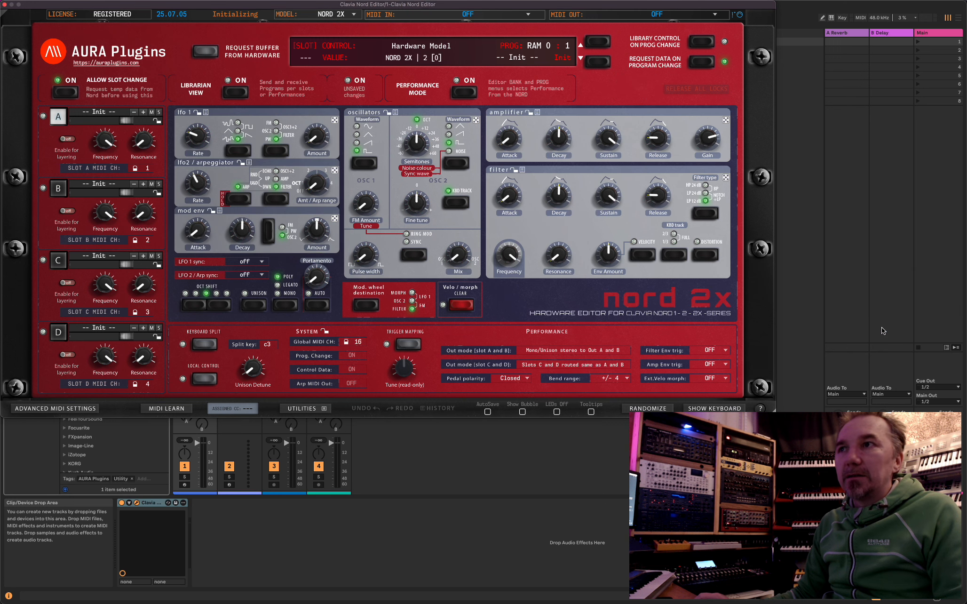
click(338, 14)
click(327, 36)
click(878, 325)
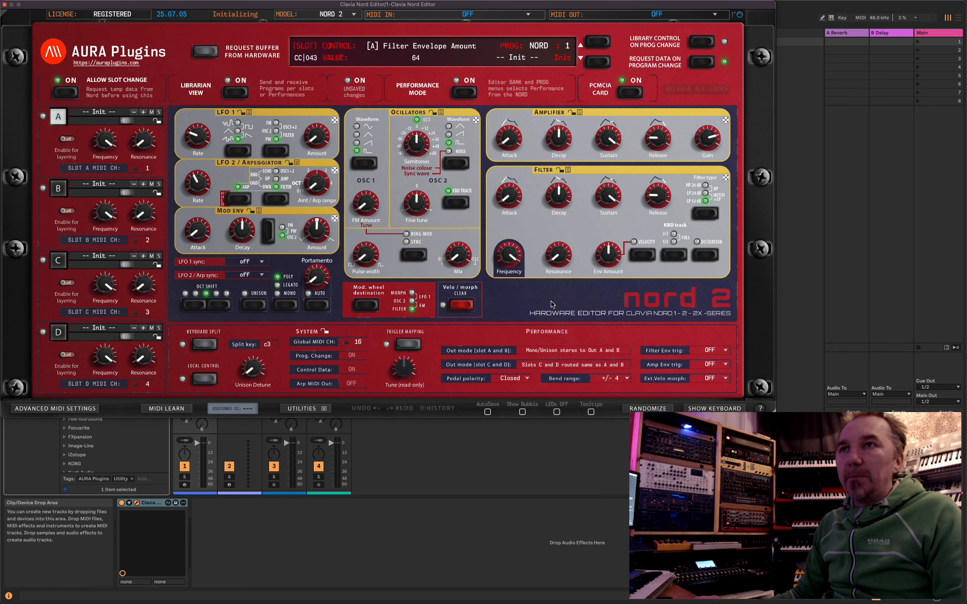
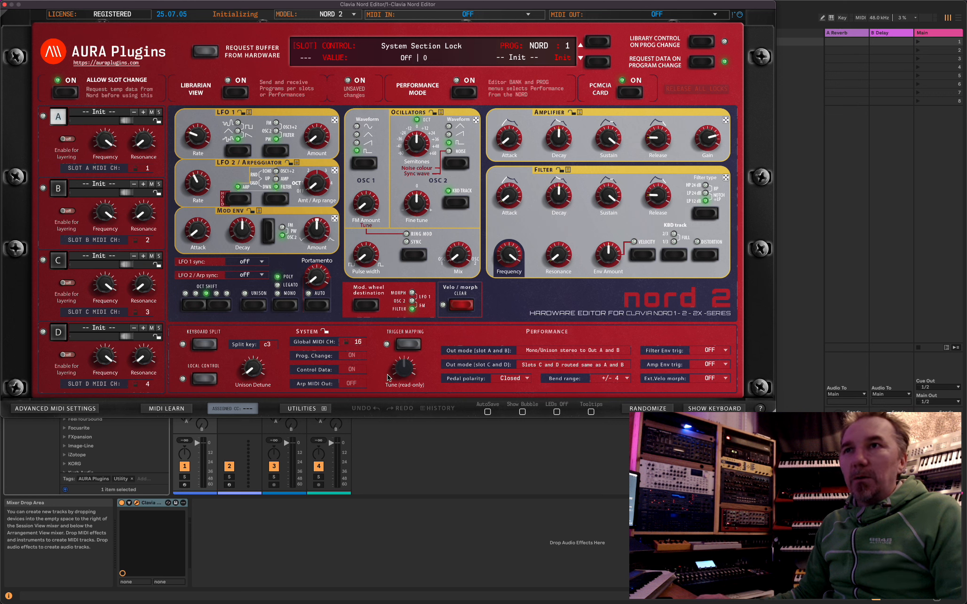
Show the trigger mapping table, examine slot A's aftertouch destination options, and return to the performance settings.
click(413, 347)
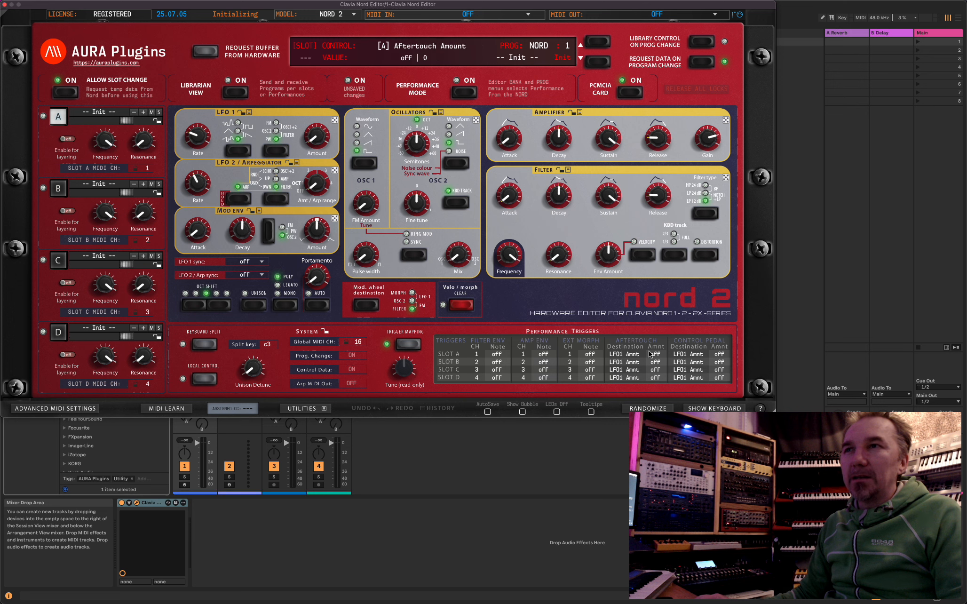
click(624, 354)
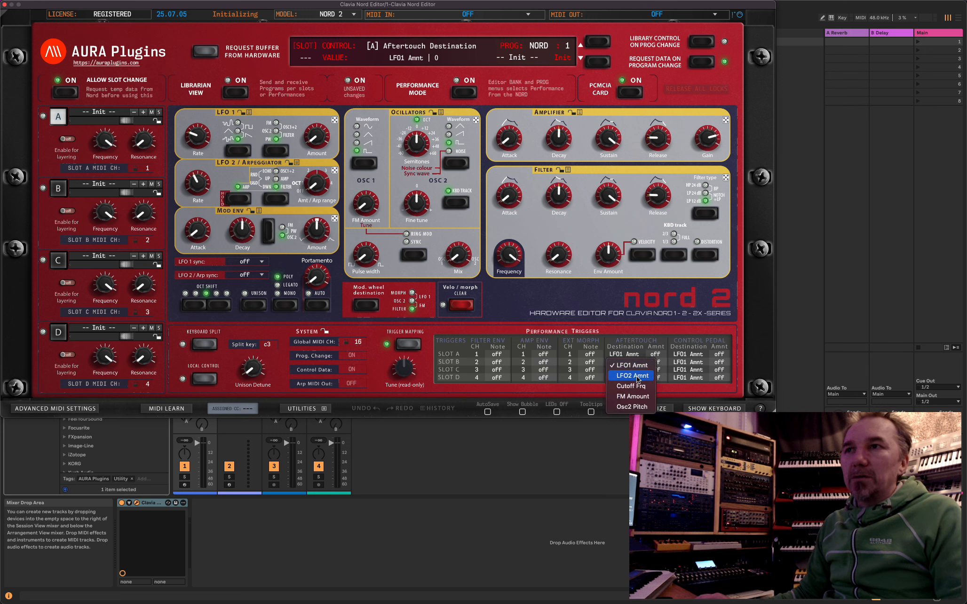
click(631, 336)
click(408, 346)
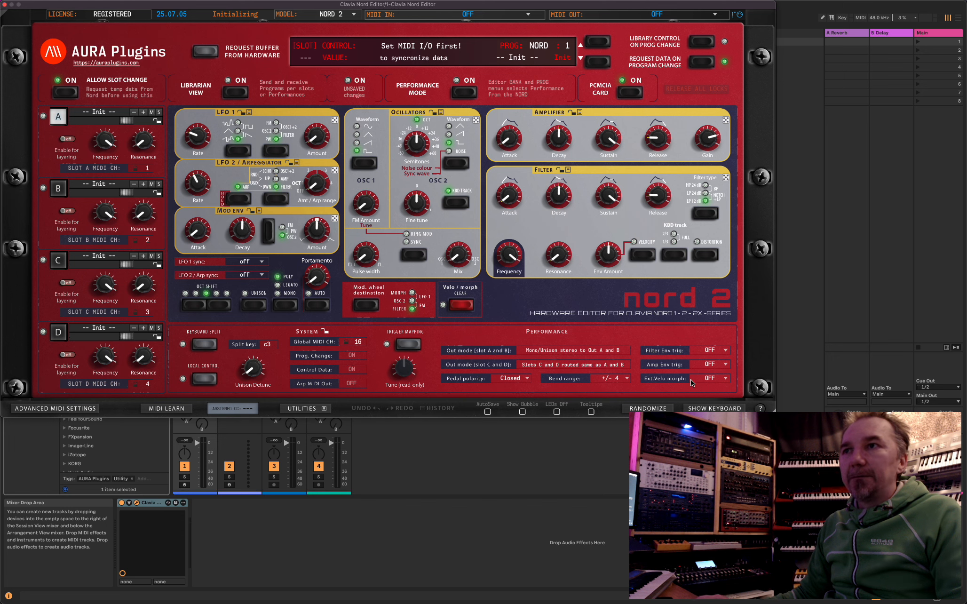
Show the on-screen keyboard and cycle the active slot through B and C, ending on slot A.
click(690, 409)
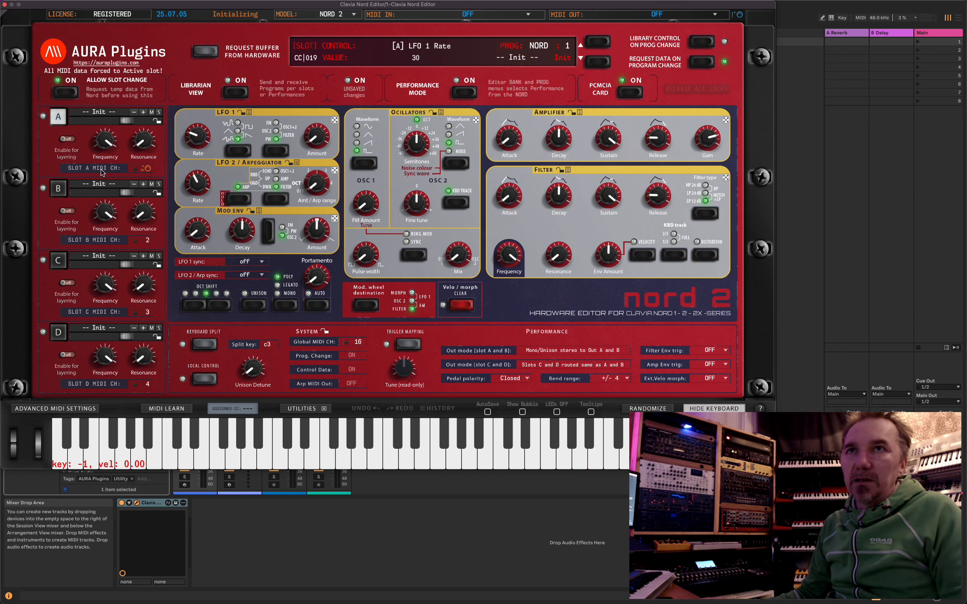
click(58, 188)
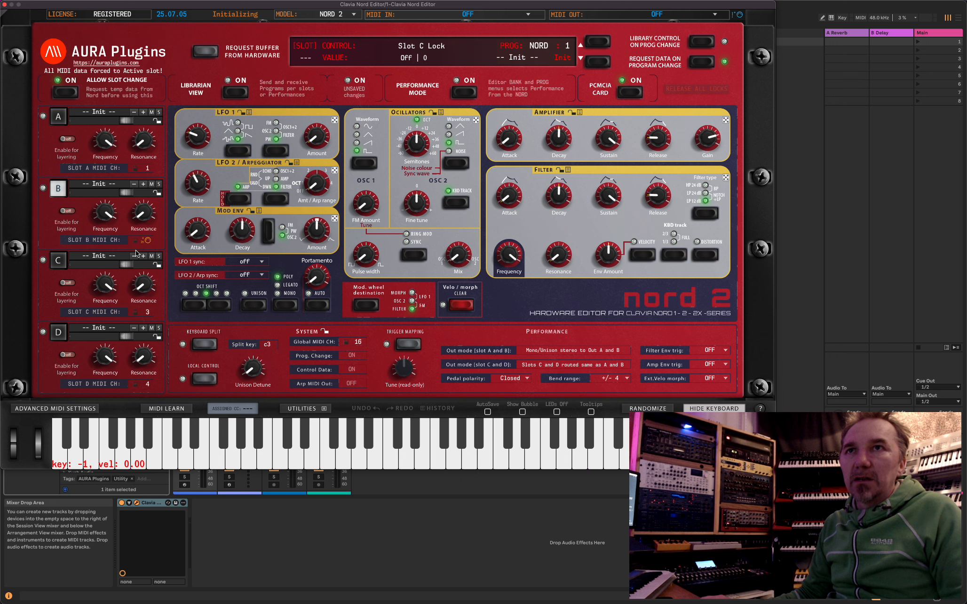
click(58, 260)
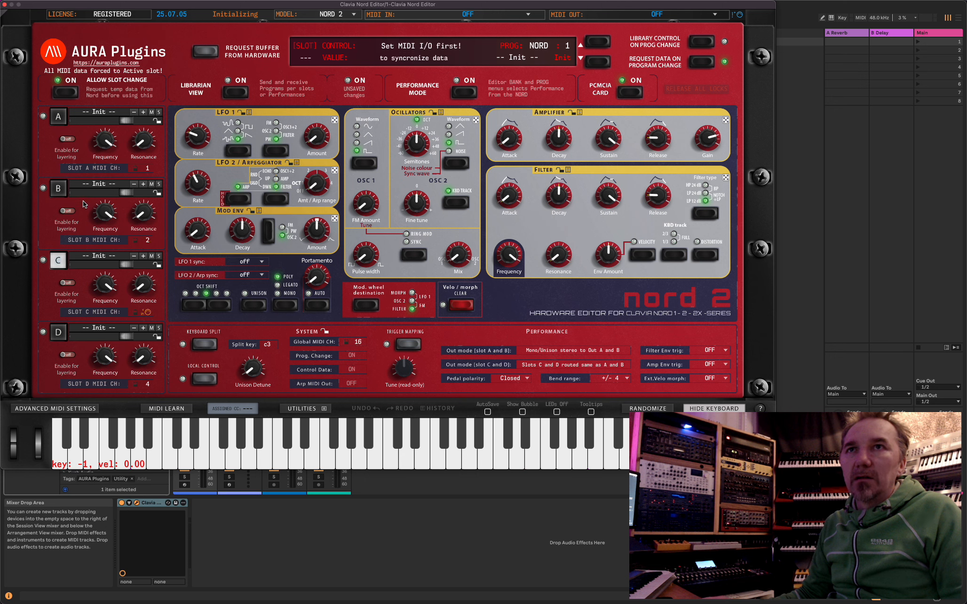
click(62, 190)
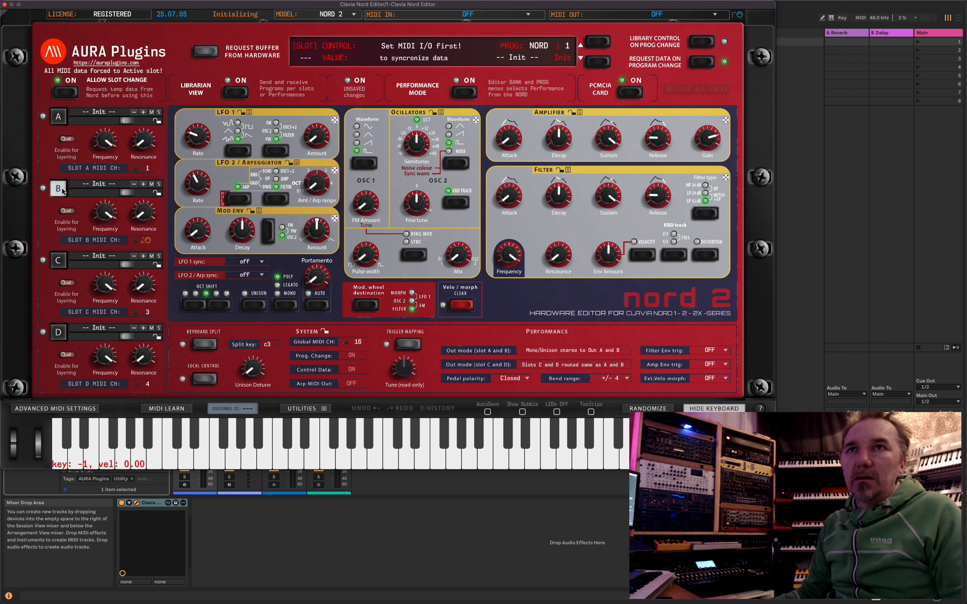
click(59, 118)
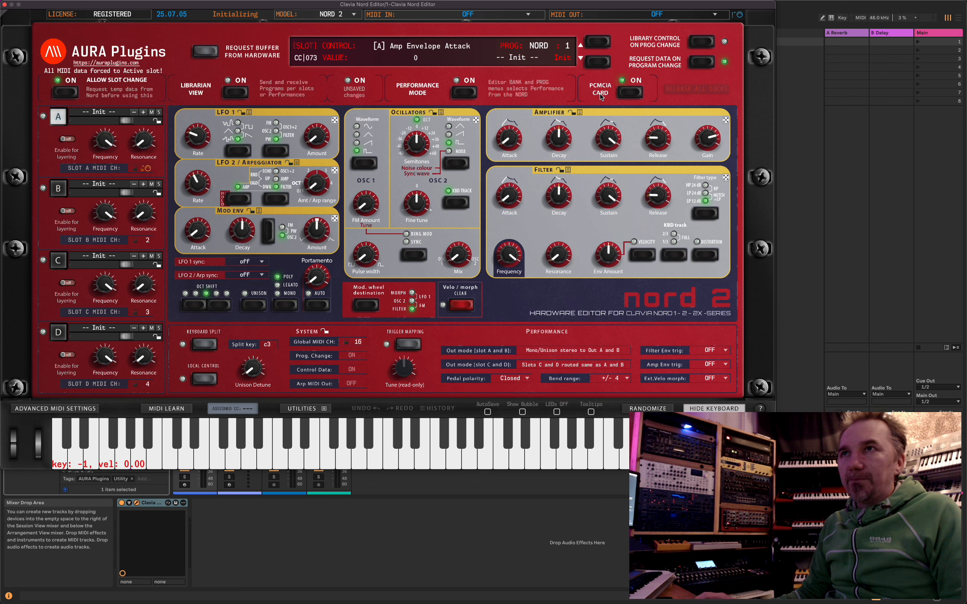
Examine the available program banks in the program display and dismiss the list without choosing one.
click(537, 47)
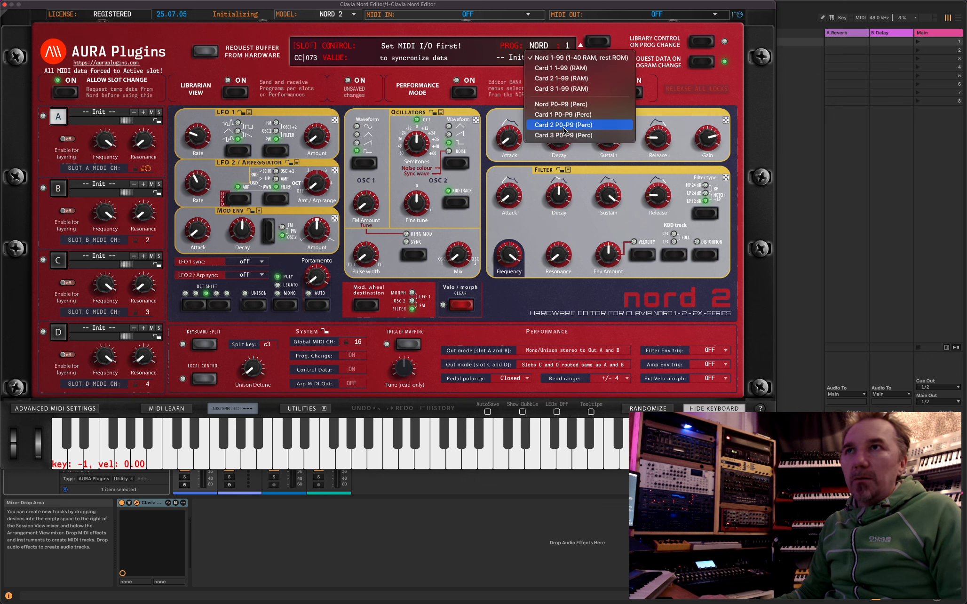
click(591, 158)
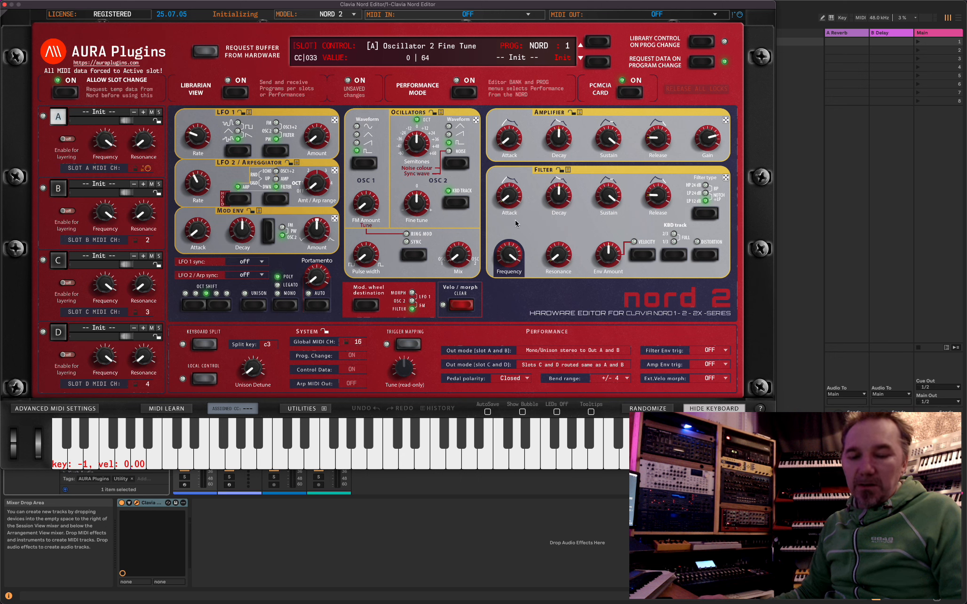
Add velocity morph ranges to the filter envelope's Attack, Decay and Sustain knobs in slot A.
drag(509, 200, 509, 165)
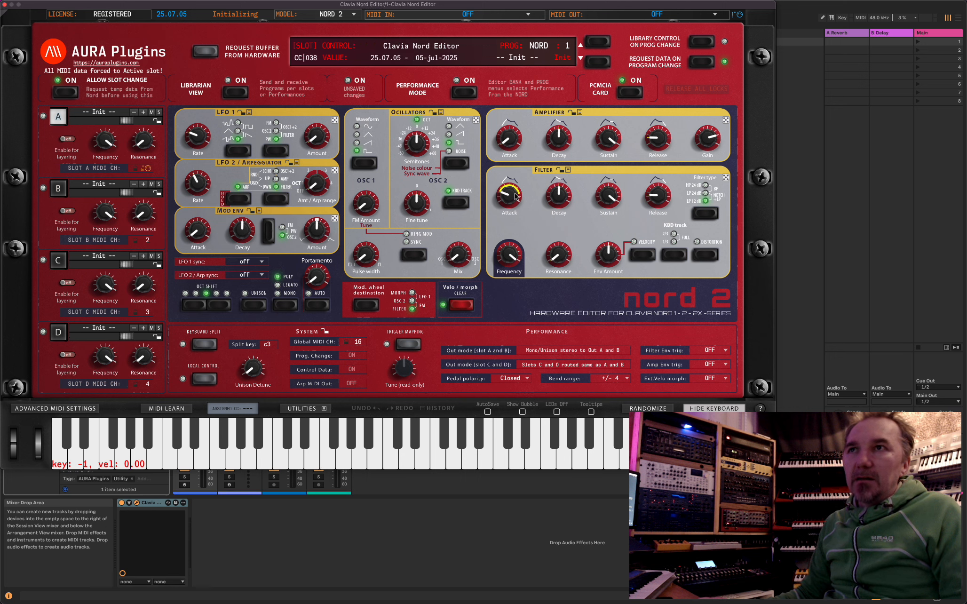
drag(509, 194, 509, 226)
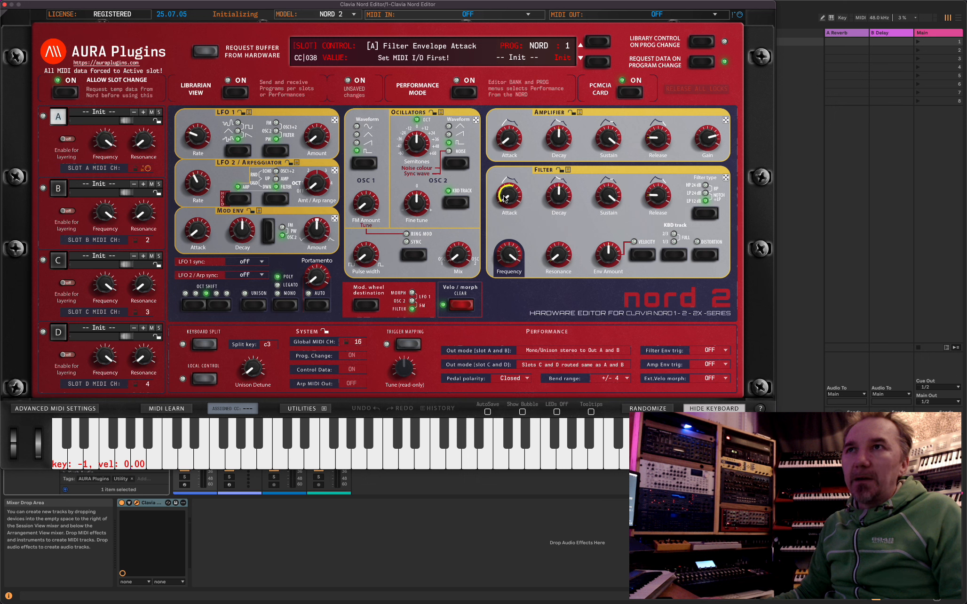
drag(561, 200, 608, 219)
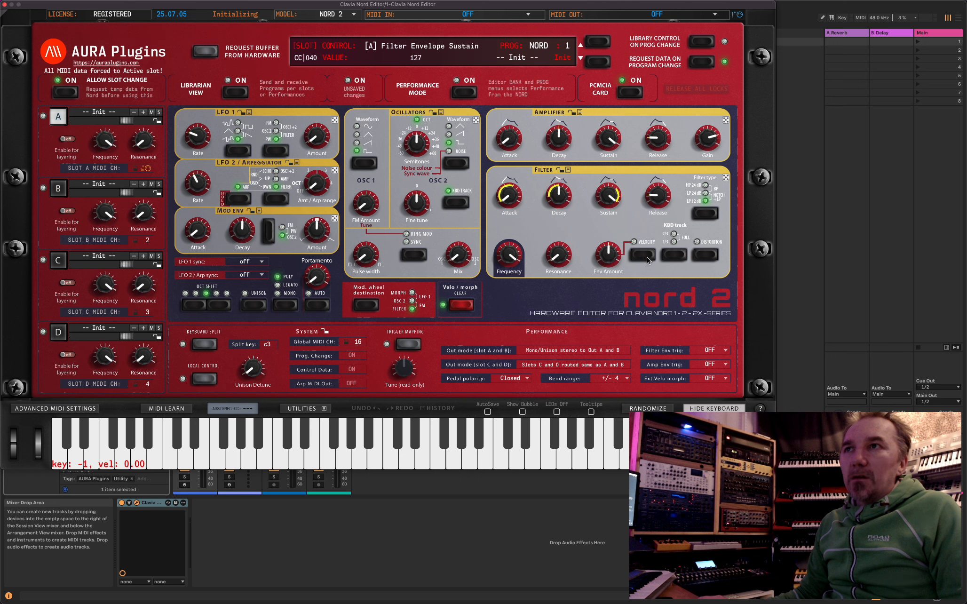
Try the oscillator 2 waveform selector and set the LFO 1 destination to OSC 2.
click(452, 162)
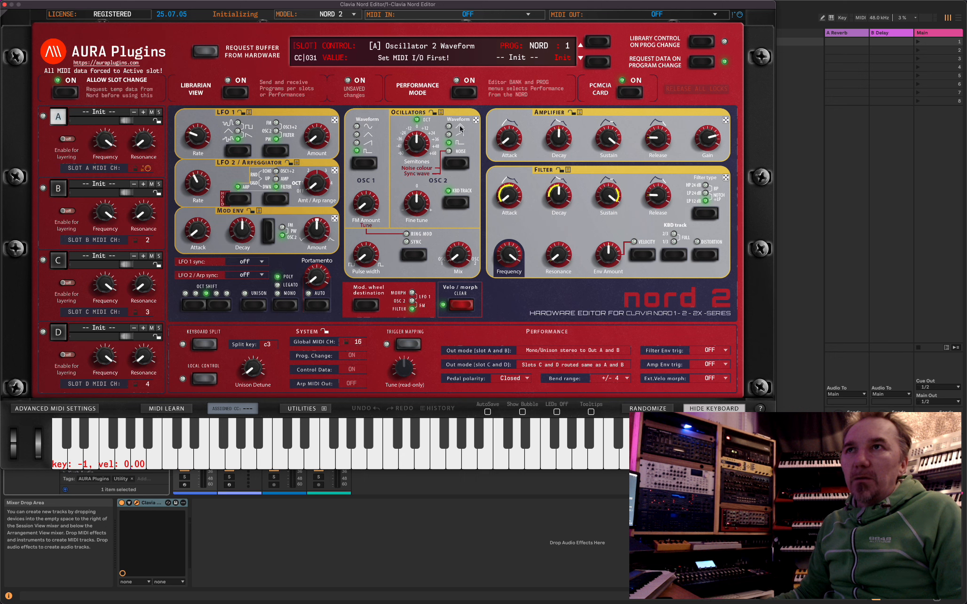
click(462, 149)
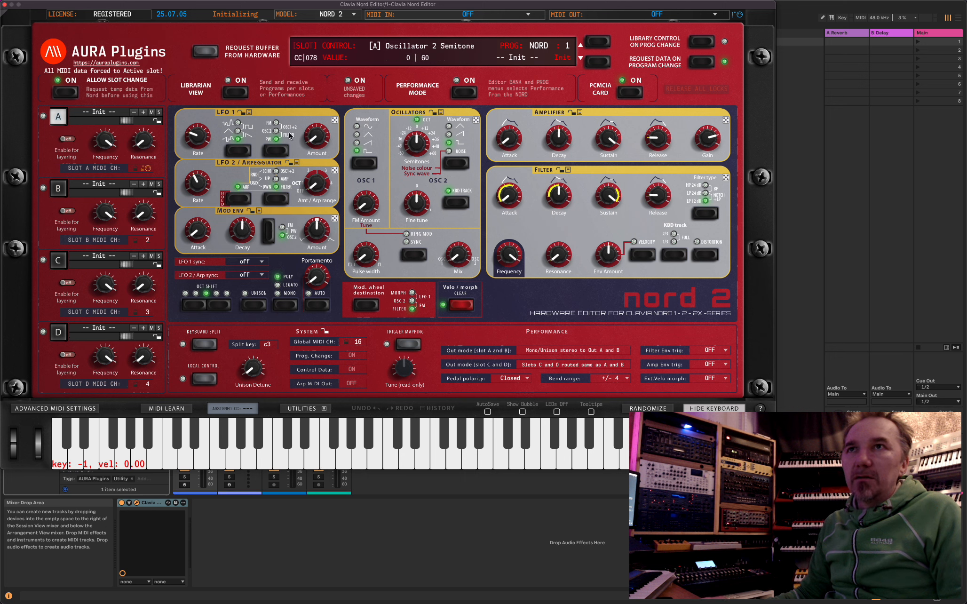
click(287, 135)
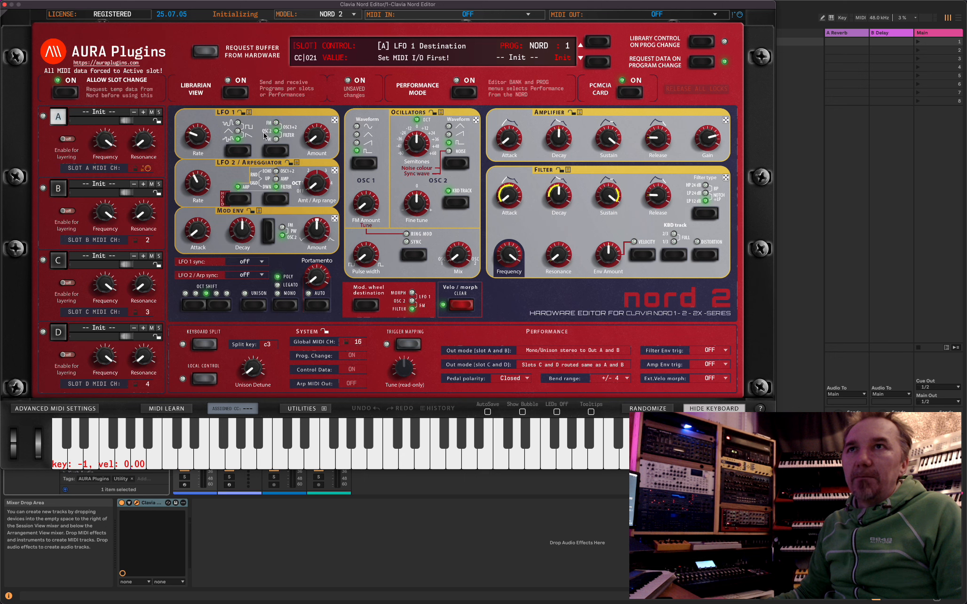
click(264, 132)
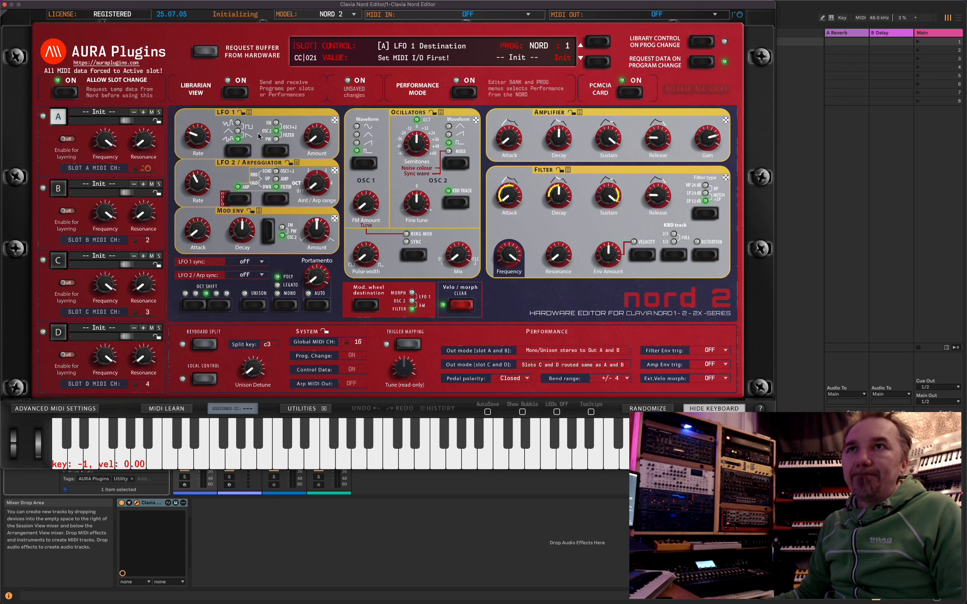
Try out different filter types in slot A's filter section.
click(703, 215)
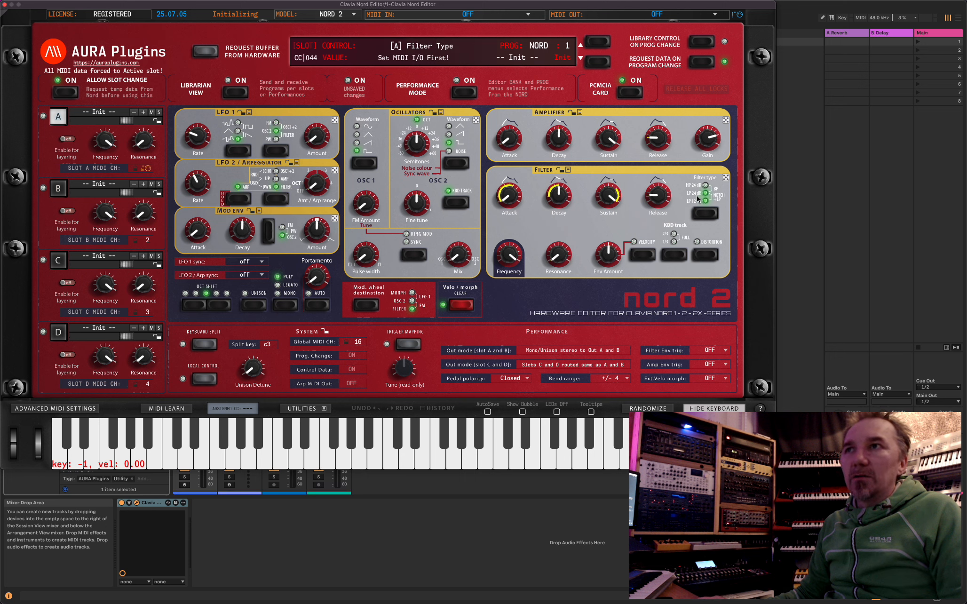
click(693, 193)
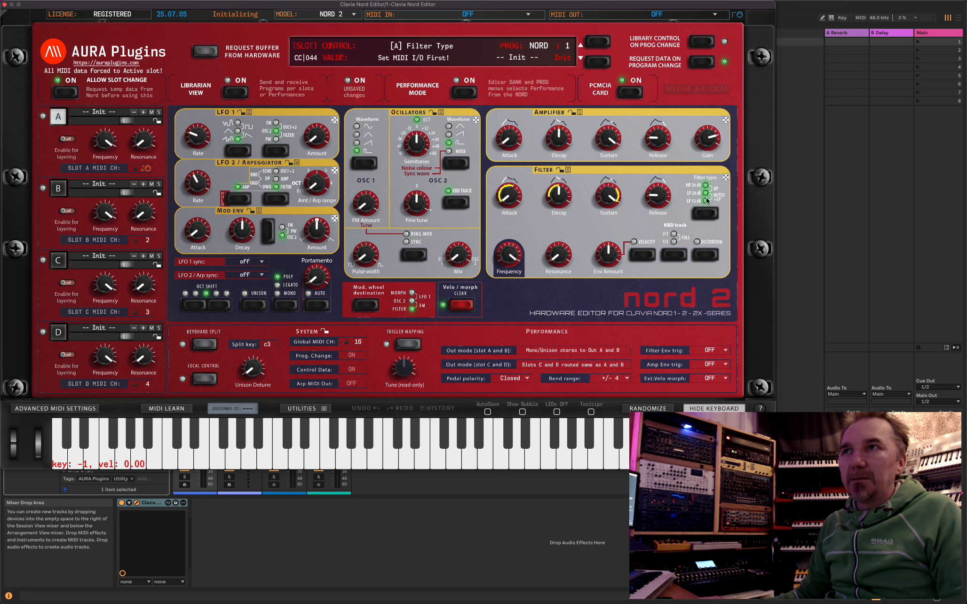
click(706, 212)
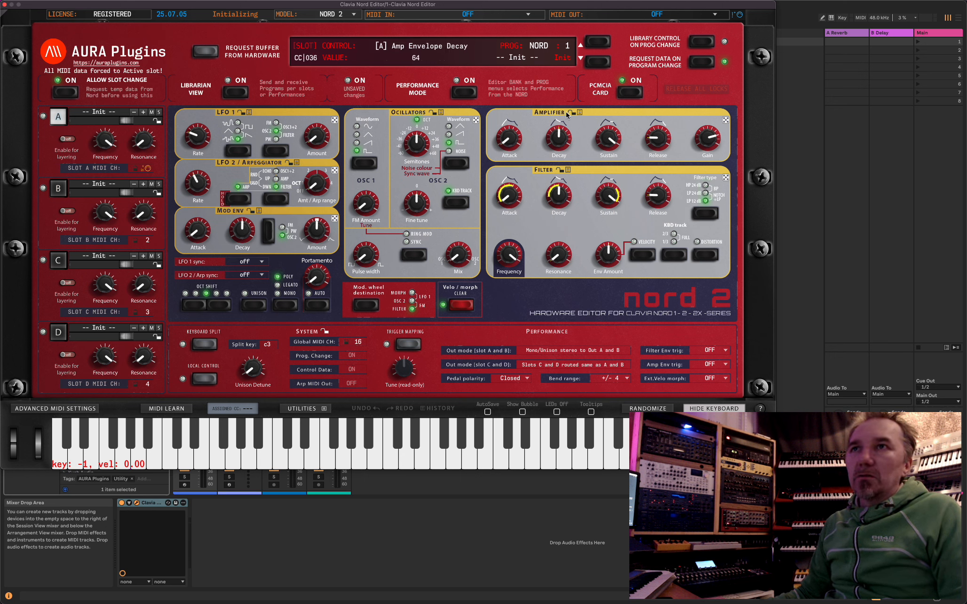
Examine the copy, randomize, preset and save options of the Filter, Oscillators and LFO 1 sections without applying any.
click(568, 170)
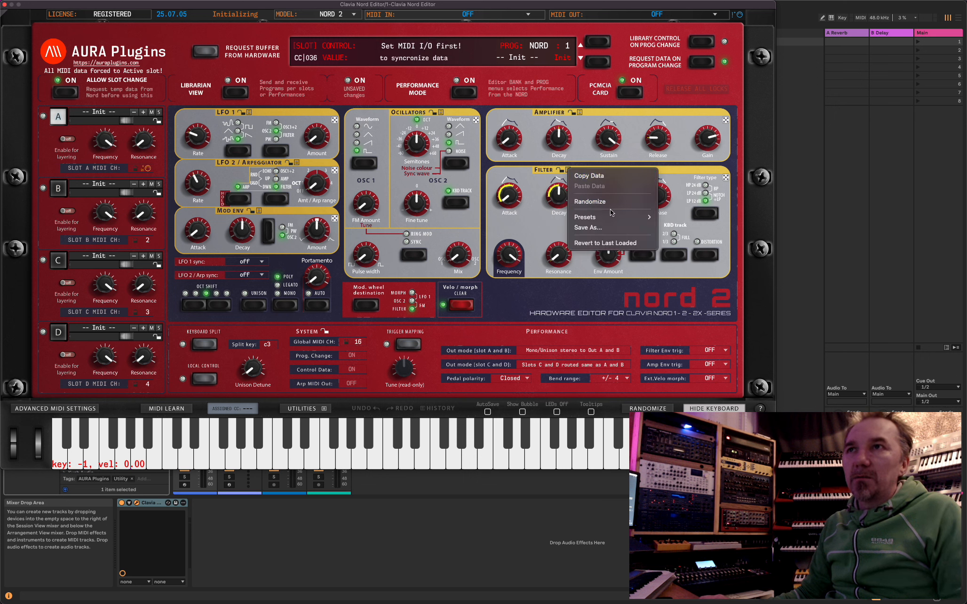
mouse_move(615, 219)
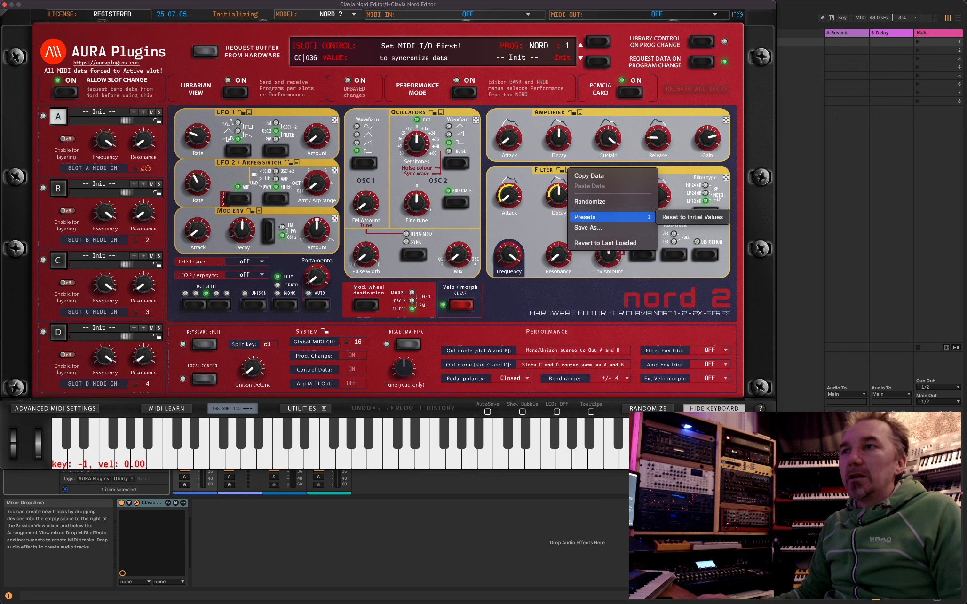
click(534, 216)
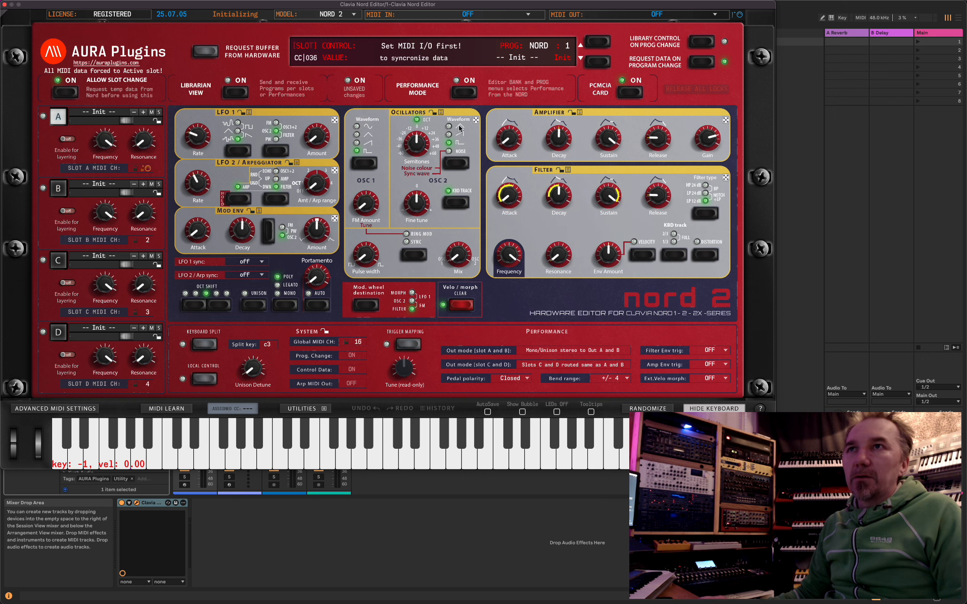
click(440, 112)
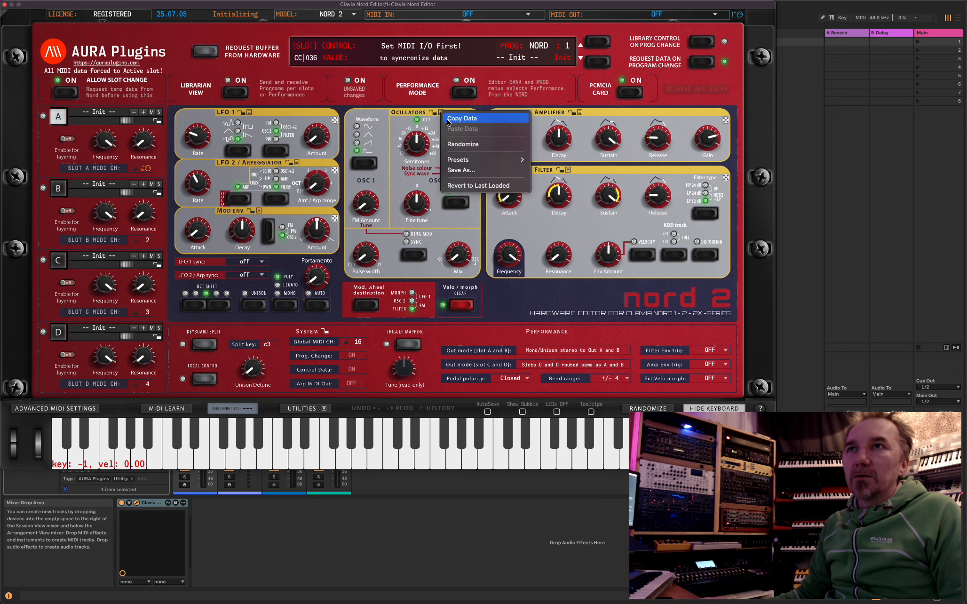
click(347, 117)
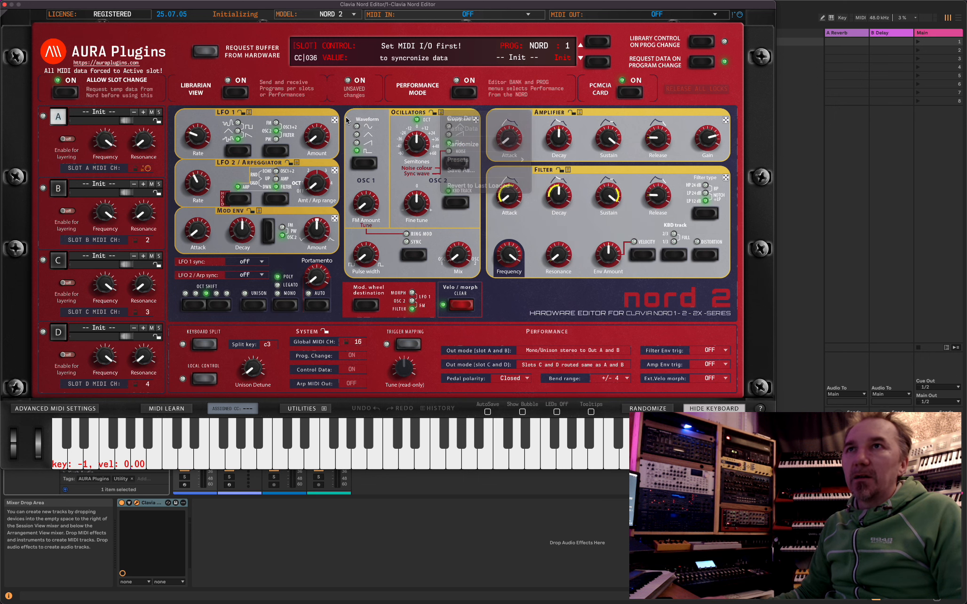
click(249, 112)
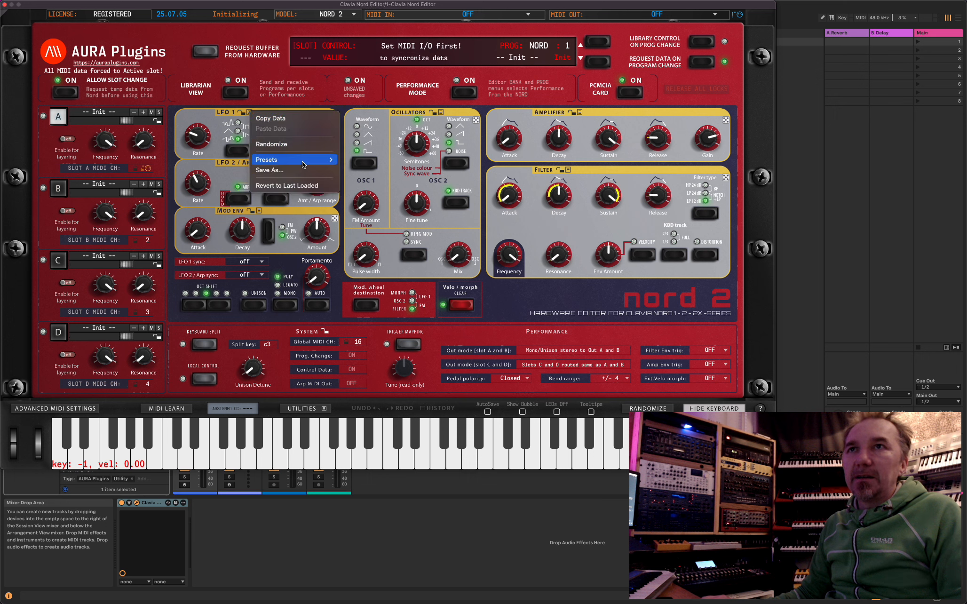
mouse_move(305, 161)
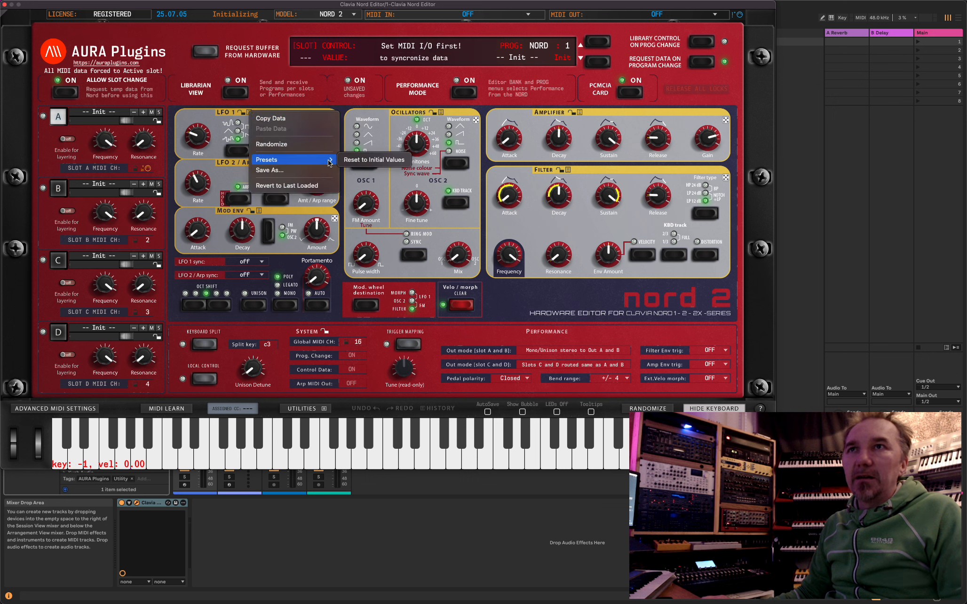
click(348, 176)
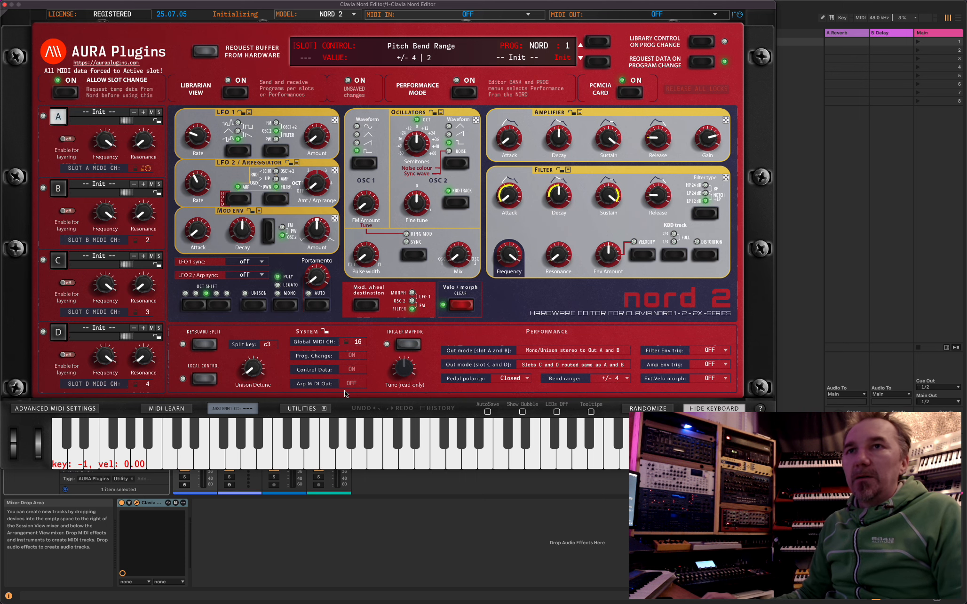
Examine the advanced MIDI settings for incoming and outgoing messages, MIDI clock, randomizer and processing, and return to the editor.
click(83, 408)
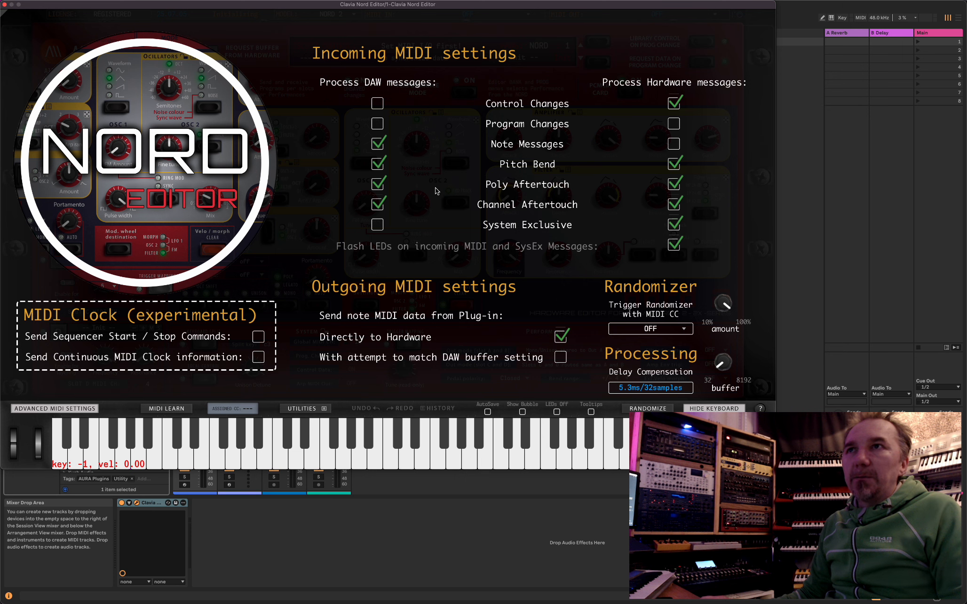
click(67, 409)
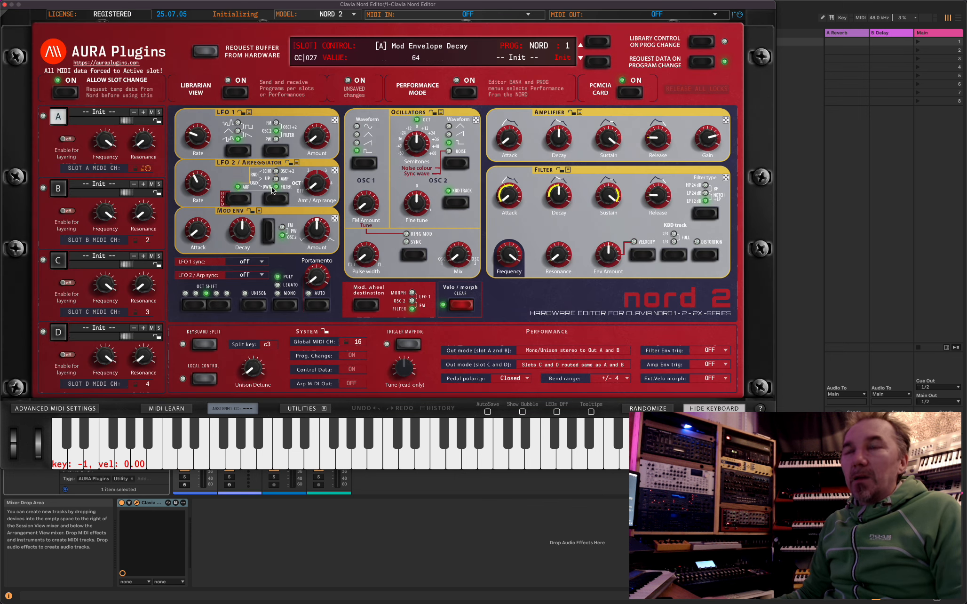
Enable library control on program change and browse the program number list without choosing a program.
click(700, 46)
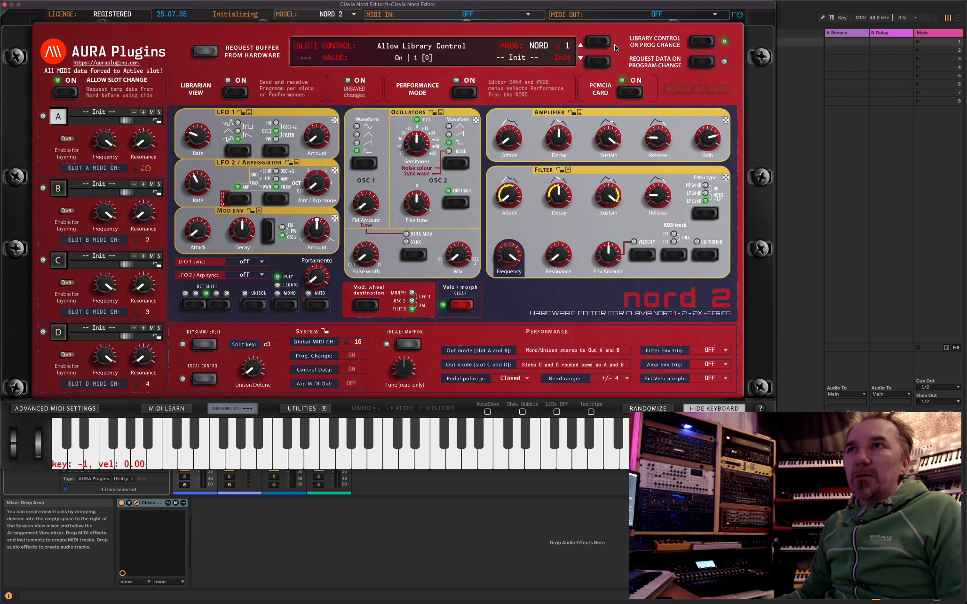
click(569, 45)
mouse_move(588, 57)
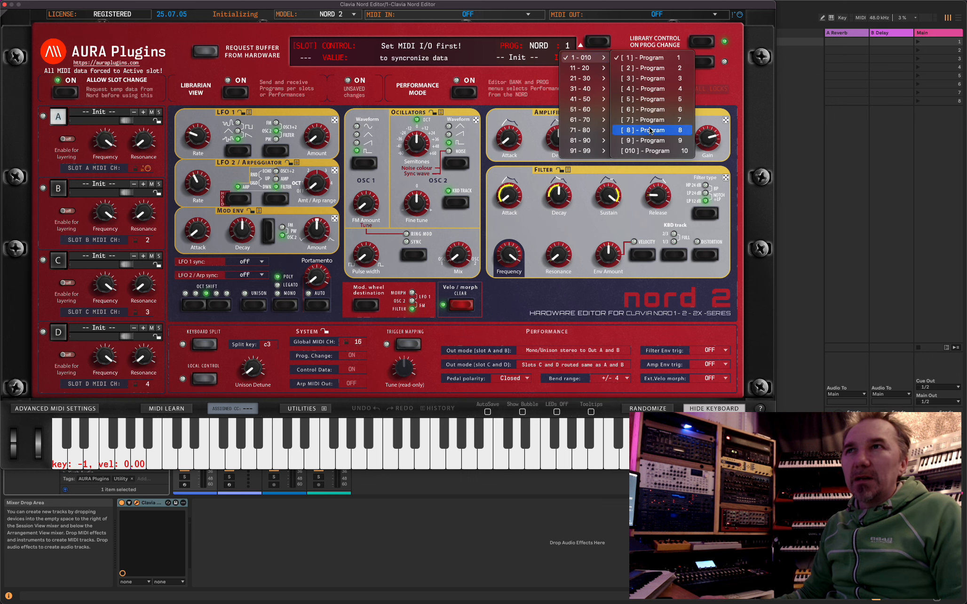
click(562, 45)
click(568, 47)
mouse_move(569, 69)
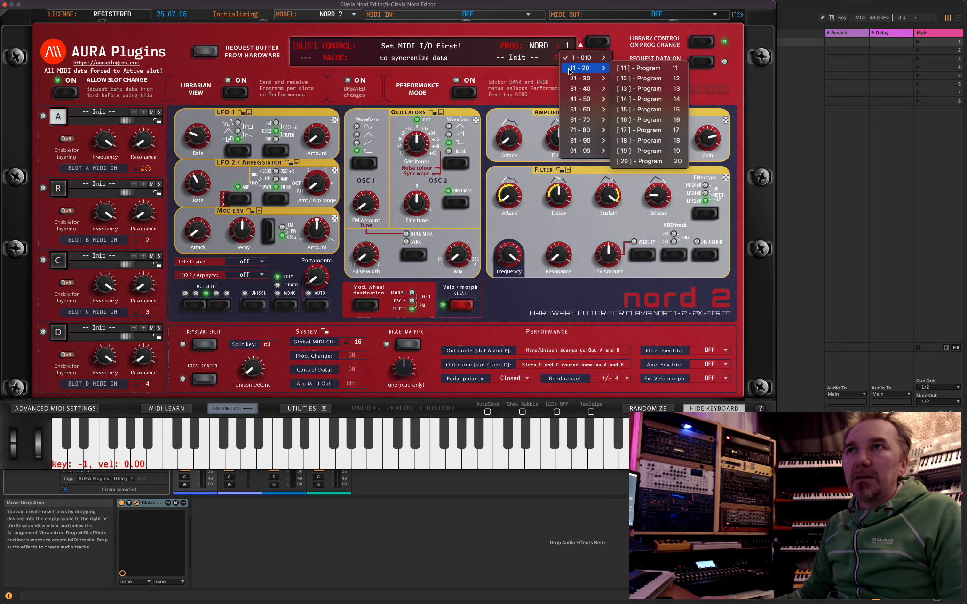
click(551, 74)
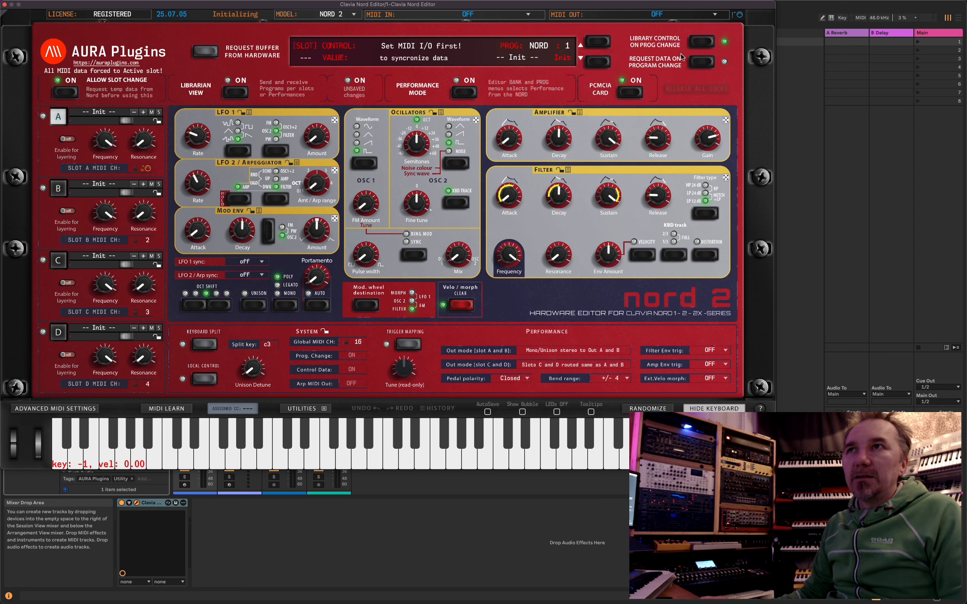
Enable requesting data on program change and browse the program number and Nord bank lists without choosing an entry.
click(696, 64)
click(564, 46)
mouse_move(581, 78)
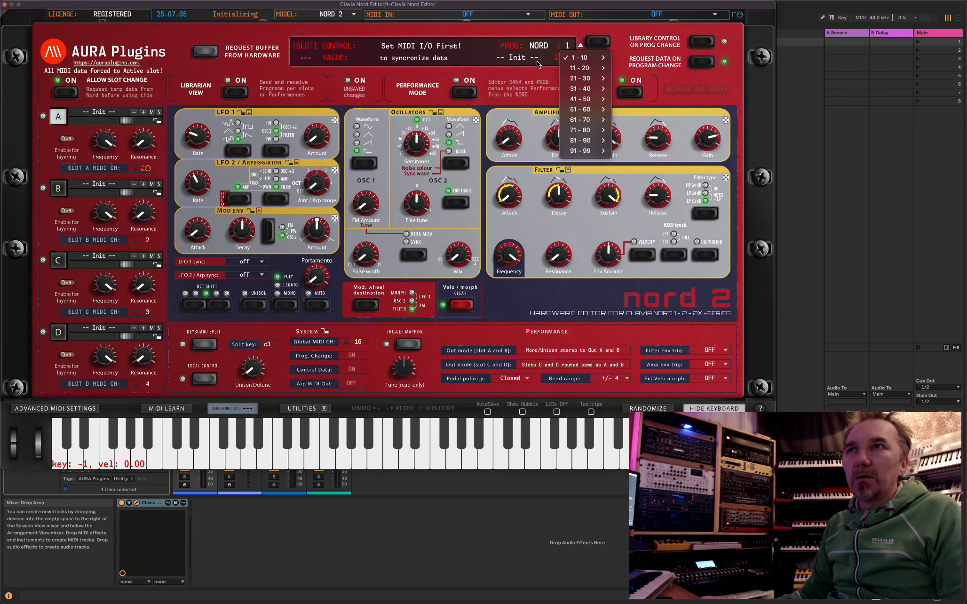
click(546, 48)
click(538, 47)
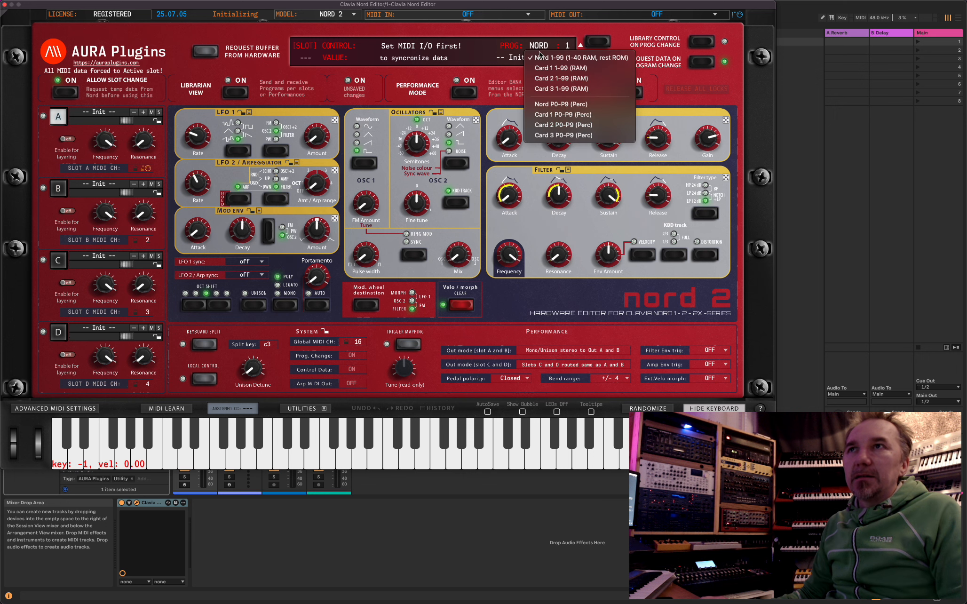
click(511, 74)
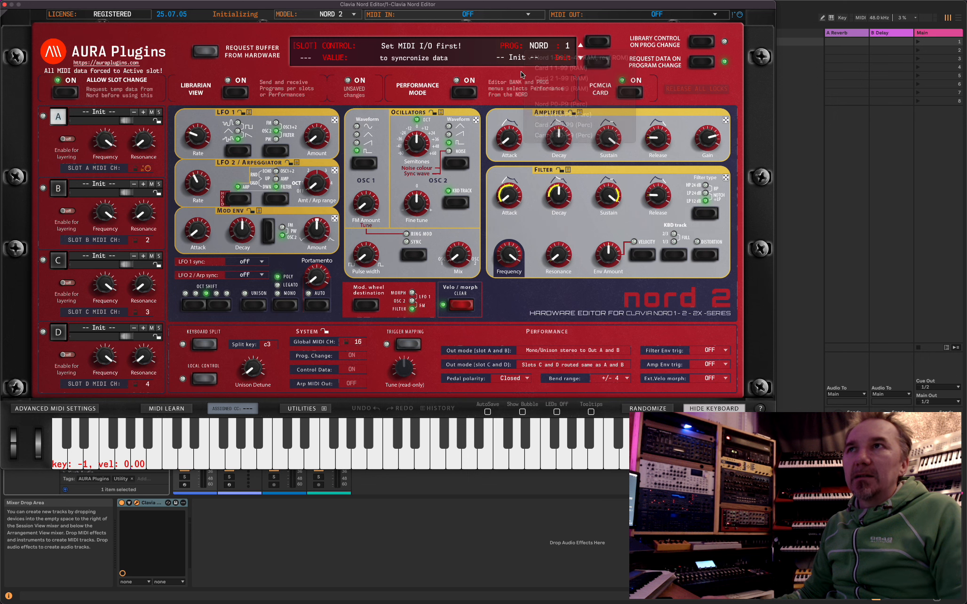
Enable library control on program change again and browse the available library bank files without loading one.
click(693, 46)
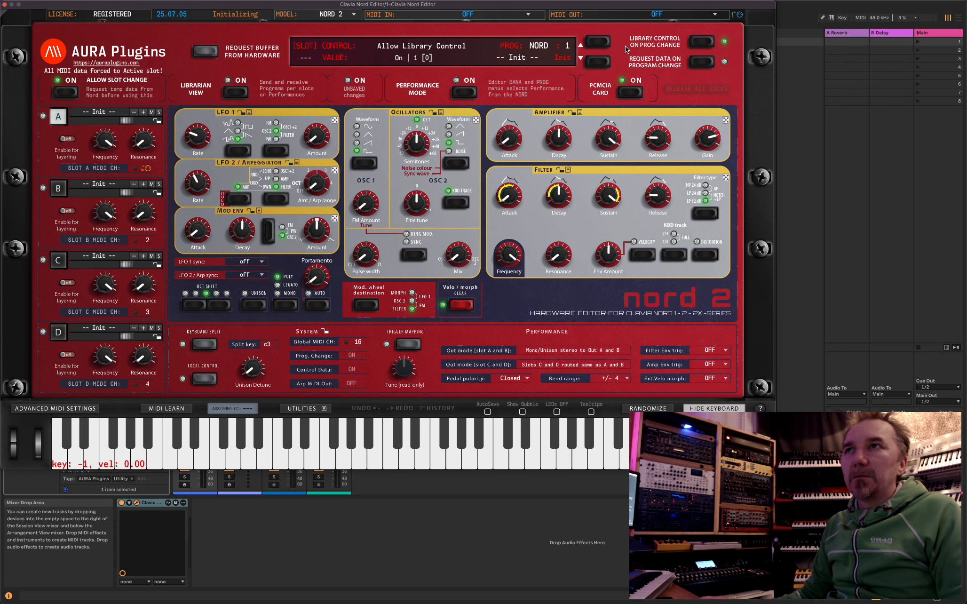
click(545, 47)
mouse_move(553, 56)
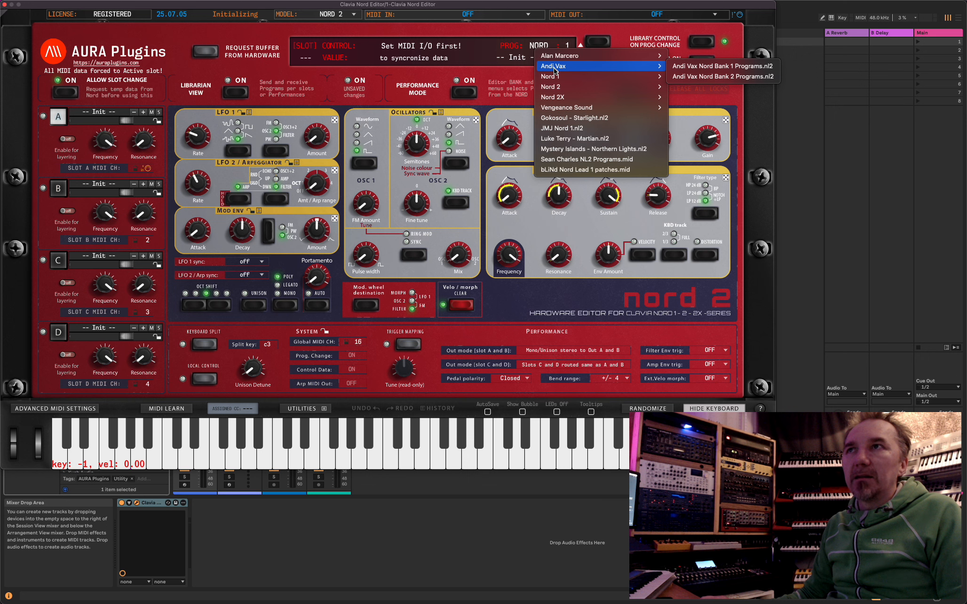
click(519, 70)
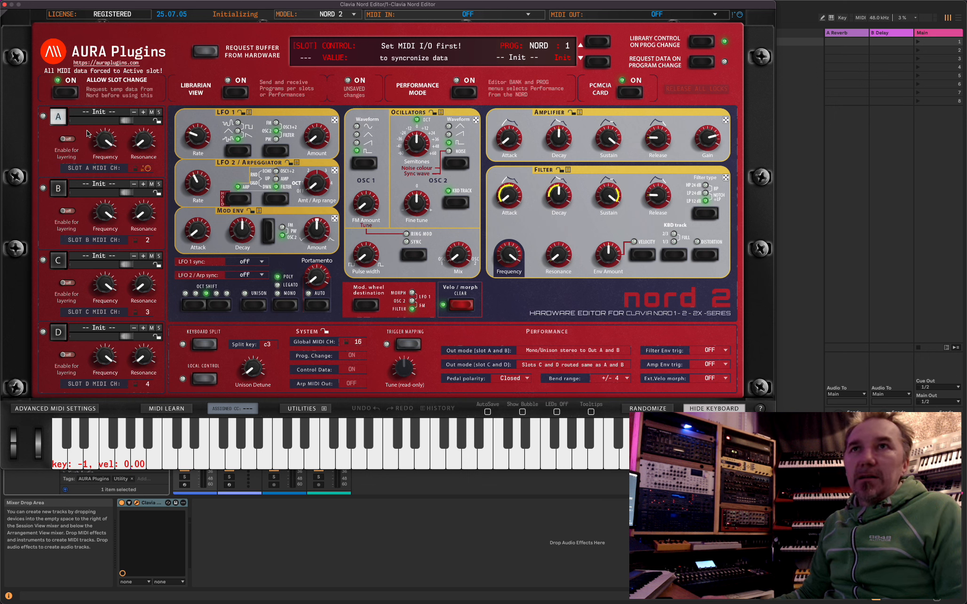
Show the librarian view and switch the active slot to B and on to C.
click(235, 93)
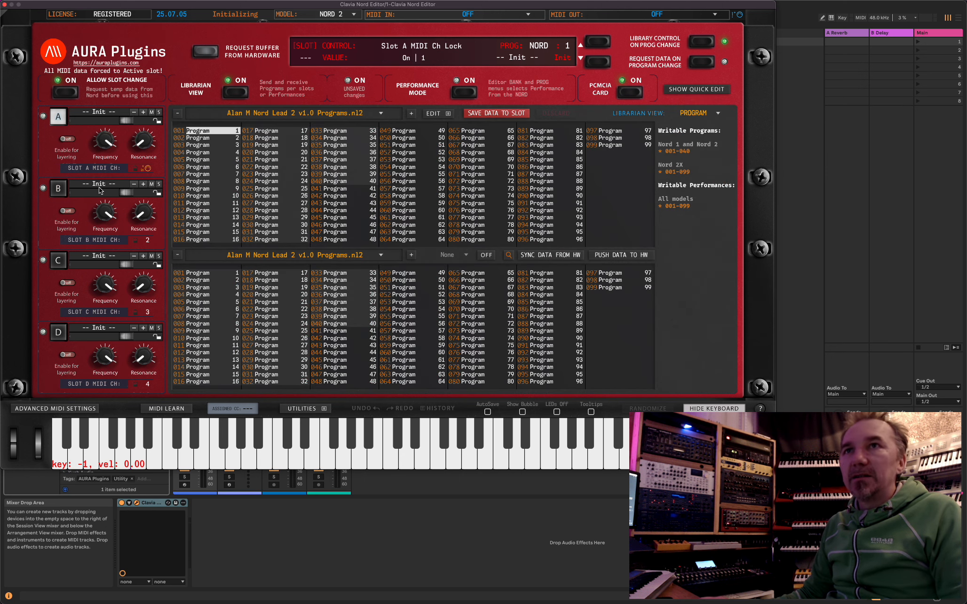
click(60, 193)
click(58, 261)
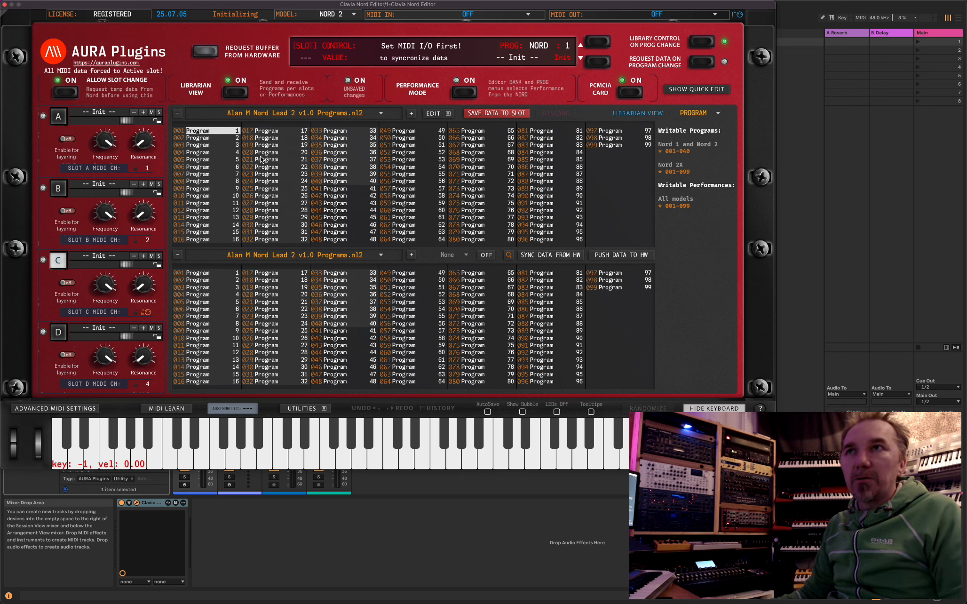
Try the librarian's Performance view and the performance mode switch, ending back on the Program view.
click(692, 114)
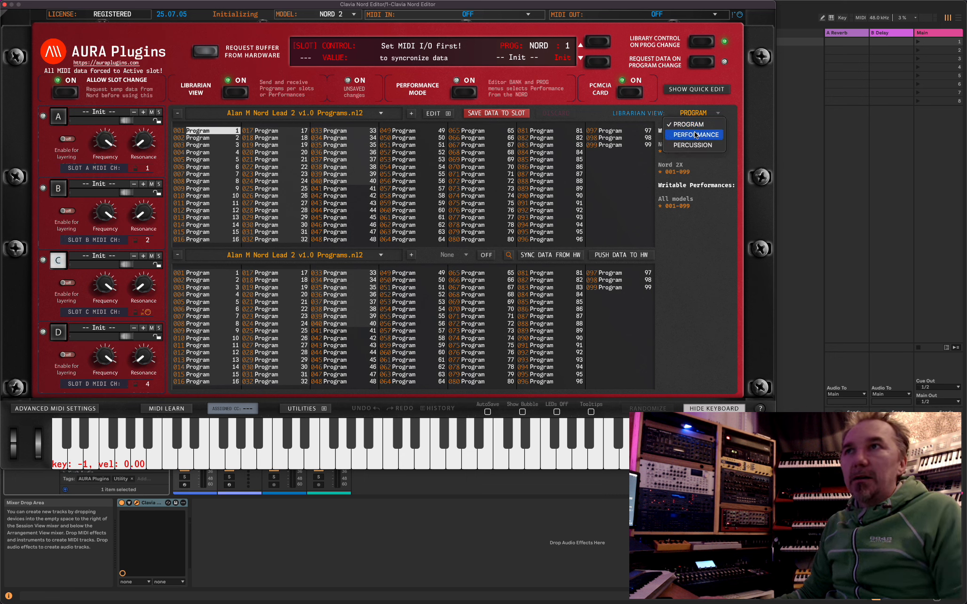
click(695, 136)
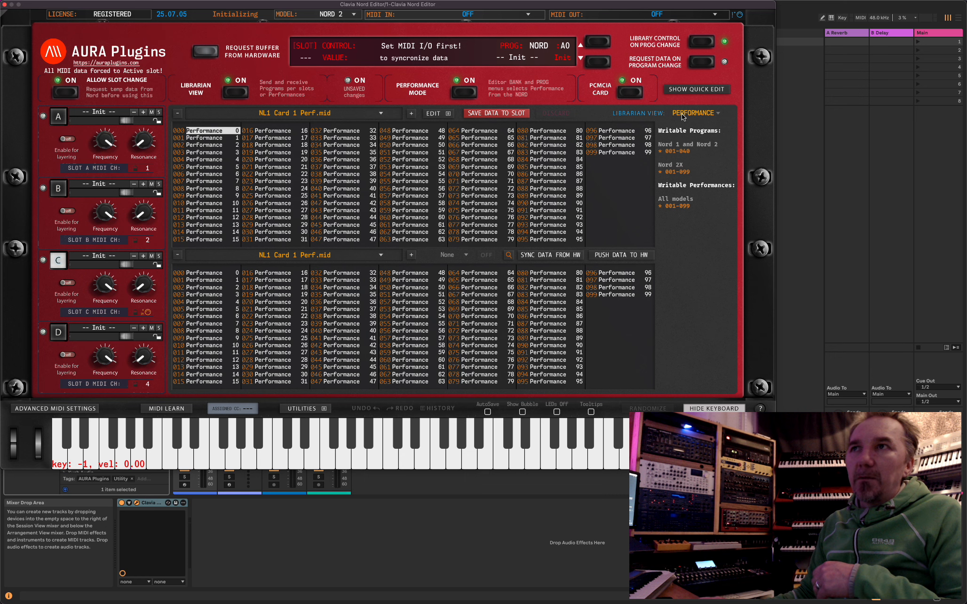
click(466, 96)
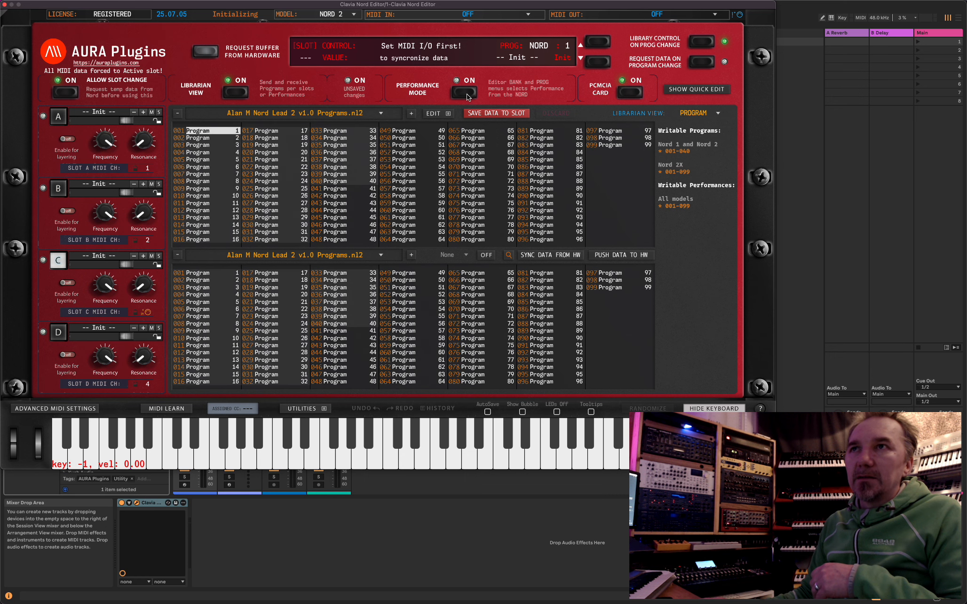
click(466, 95)
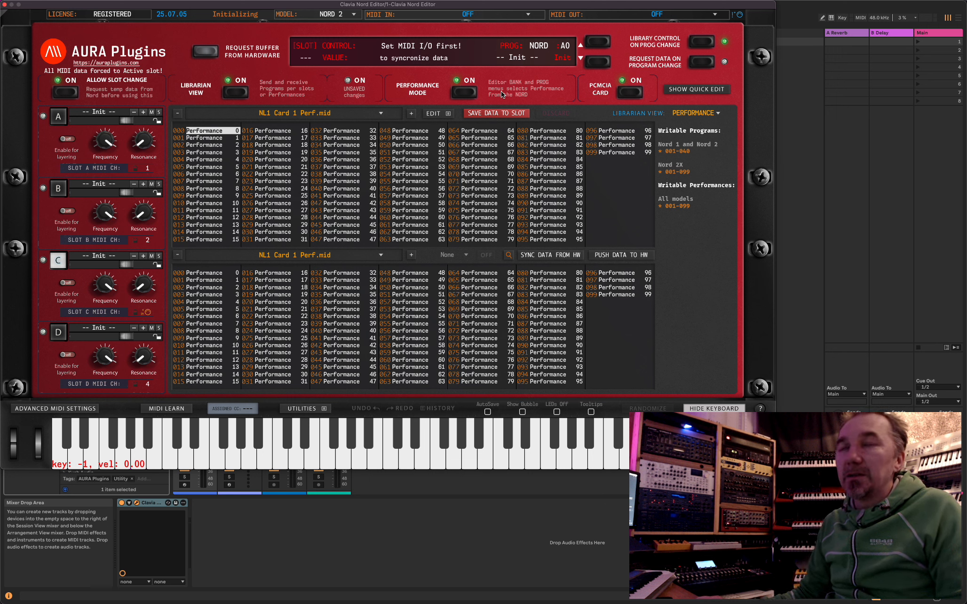
click(466, 94)
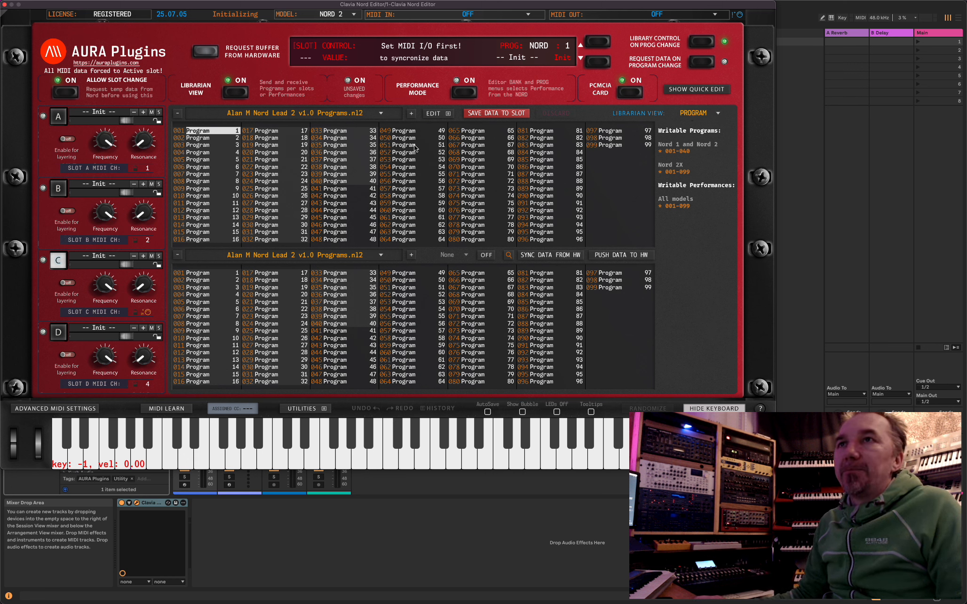
Make slot A active and load the Martian.nl2 program bank into the librarian's first bank list.
click(53, 188)
click(58, 117)
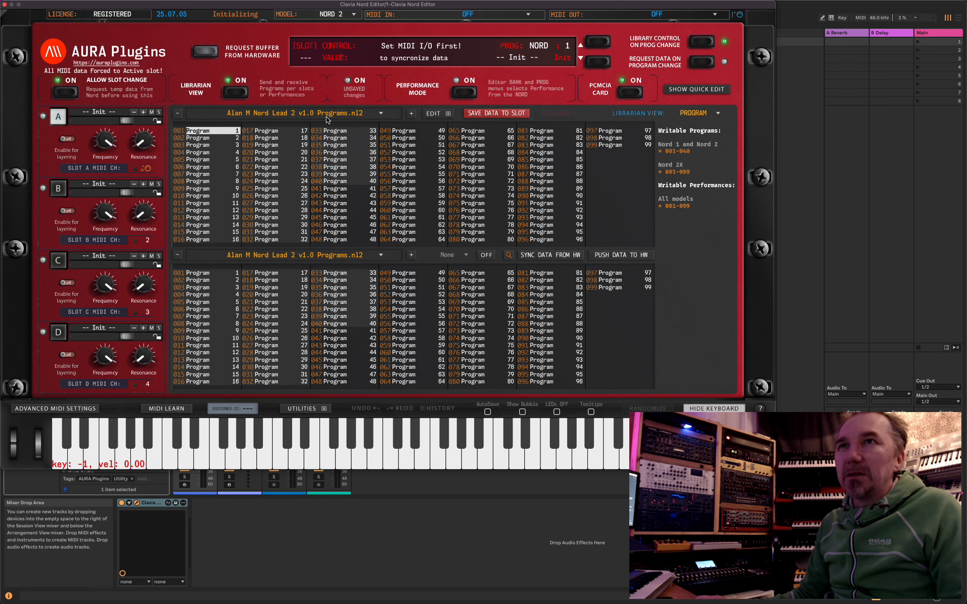
click(378, 117)
mouse_move(311, 143)
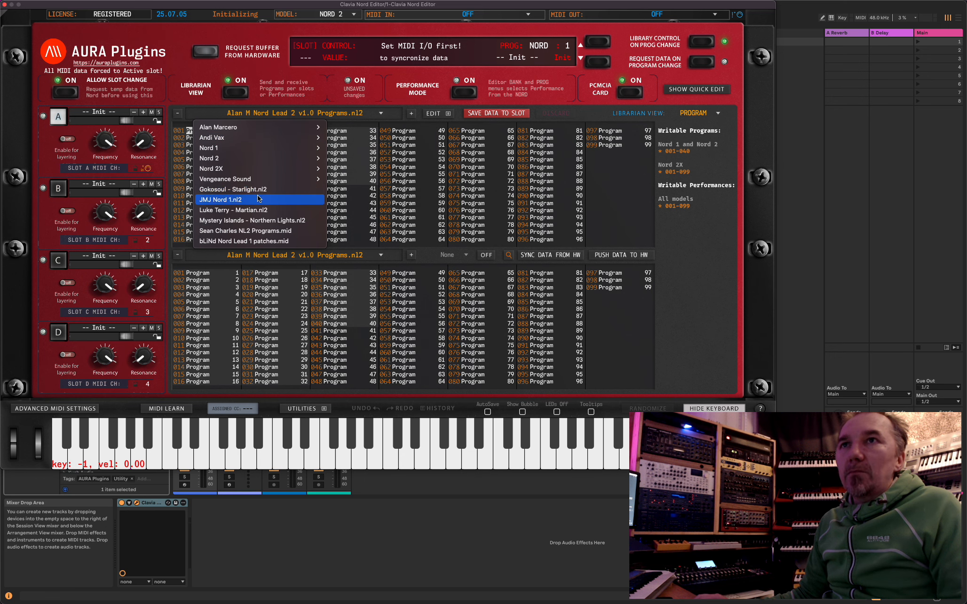
click(243, 212)
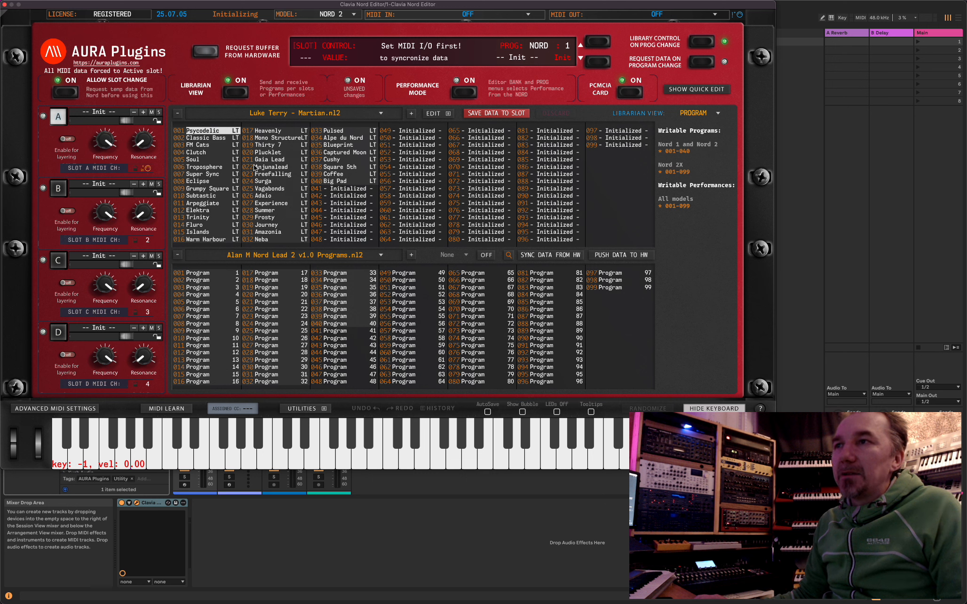
Select programs 003 to 011 in the Martian bank and 020 to 024 in the second bank, and view the latter's copy option.
click(213, 144)
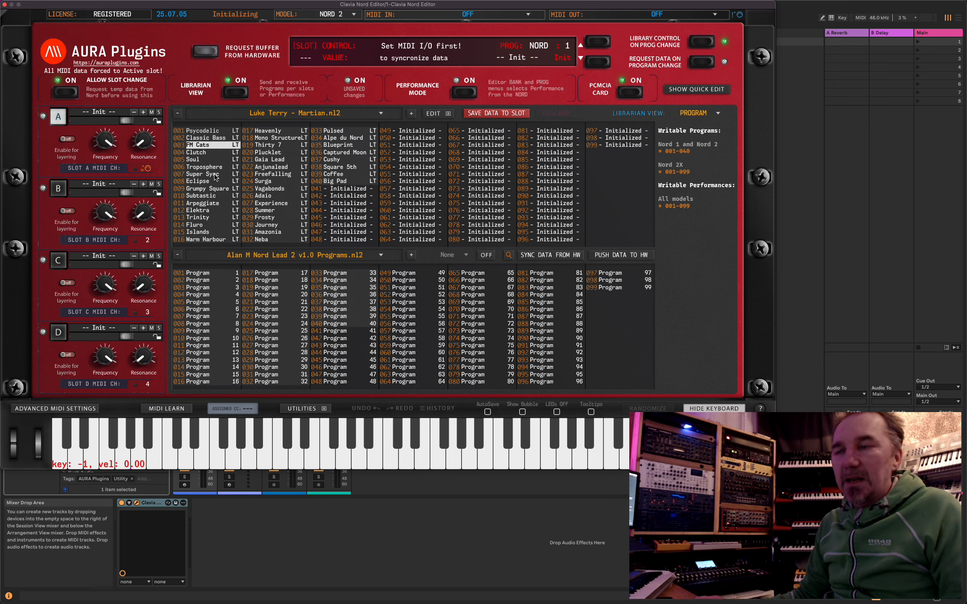
shift+click(212, 204)
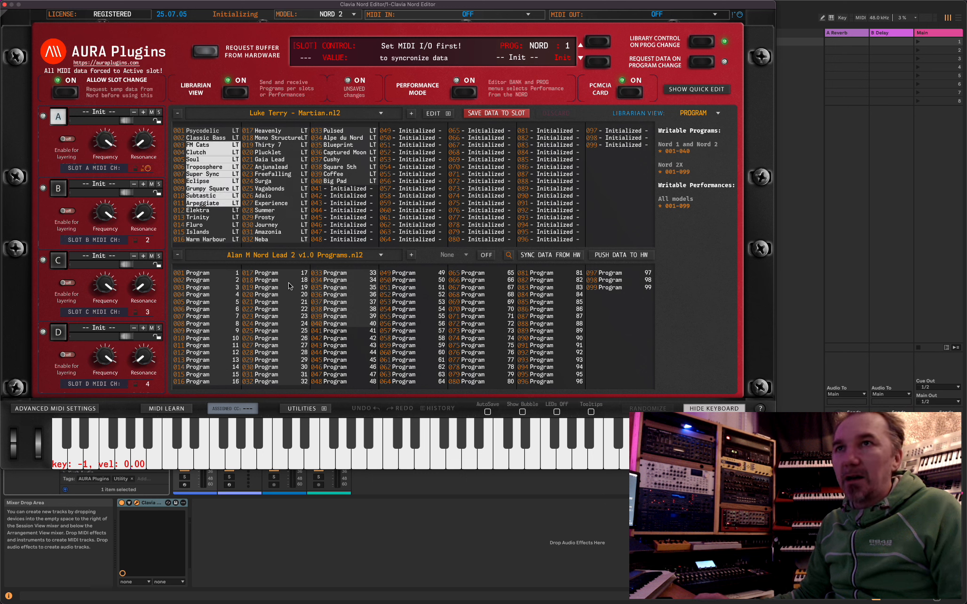
click(285, 294)
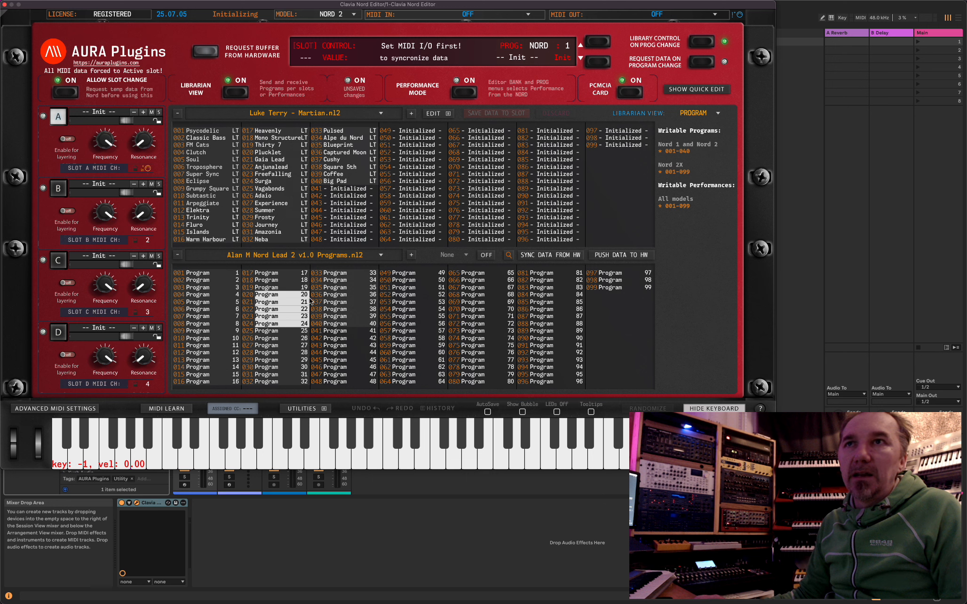
right_click(283, 298)
click(293, 306)
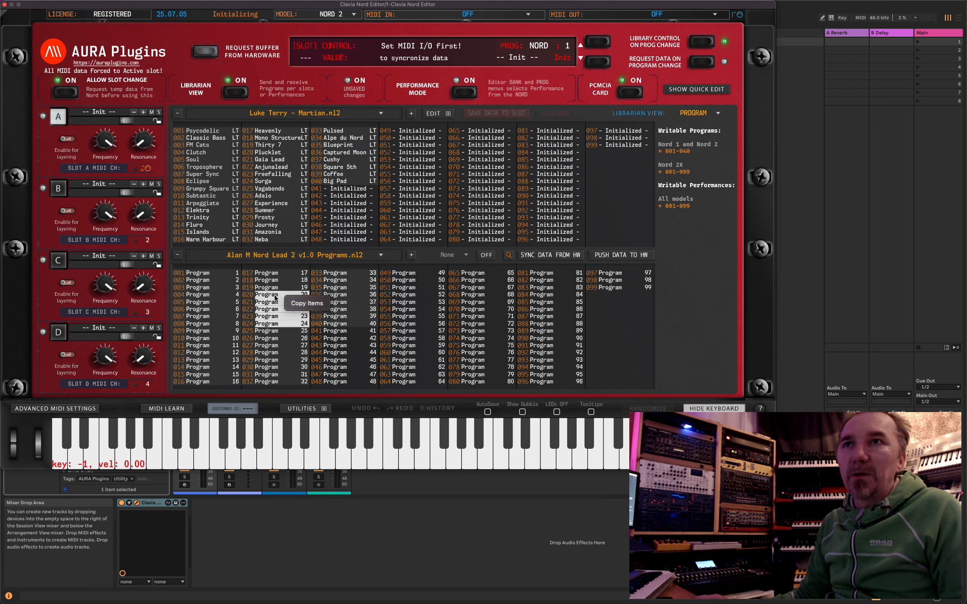
Examine the copy, rename, category, initialize and data options for program 005 Soul in the Martian bank without applying any.
click(213, 175)
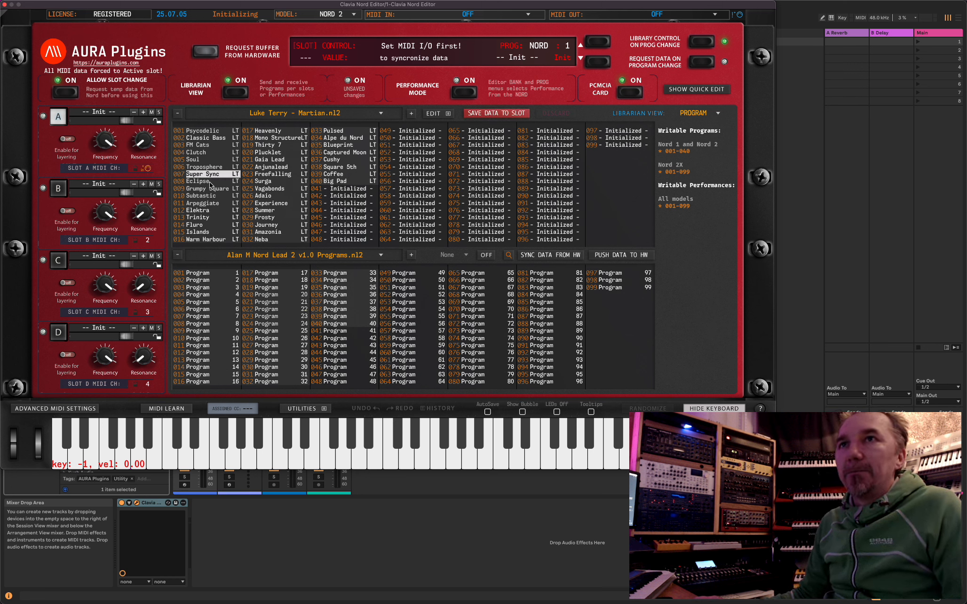
right_click(211, 160)
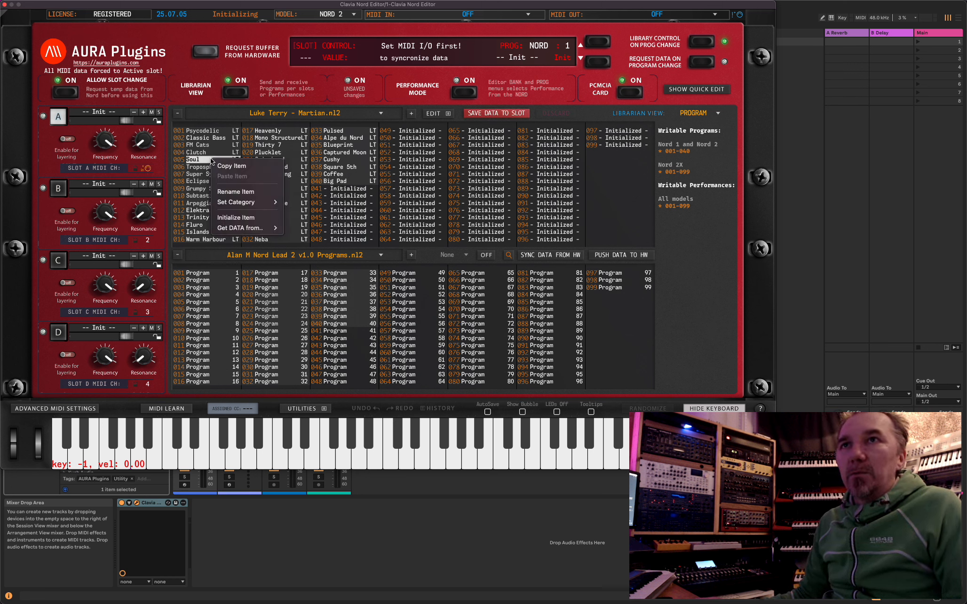
mouse_move(243, 202)
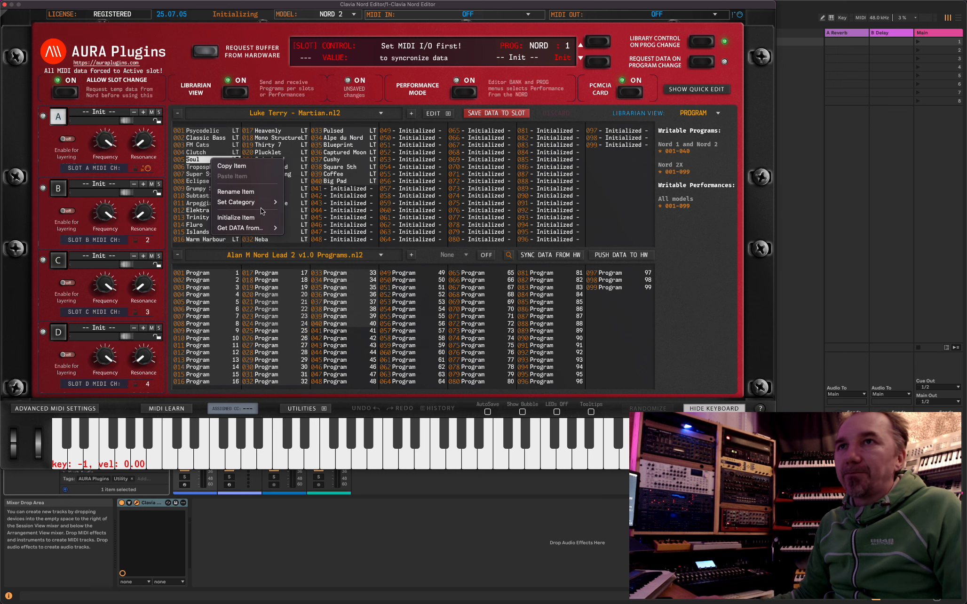
click(205, 153)
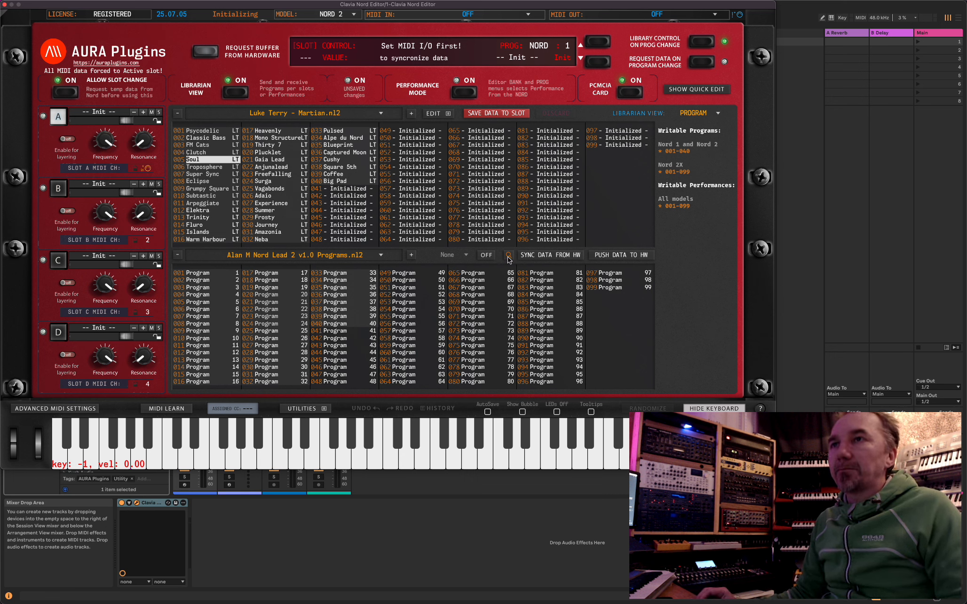
View the librarian's Performance and Percussion banks and return to the Program view.
click(690, 115)
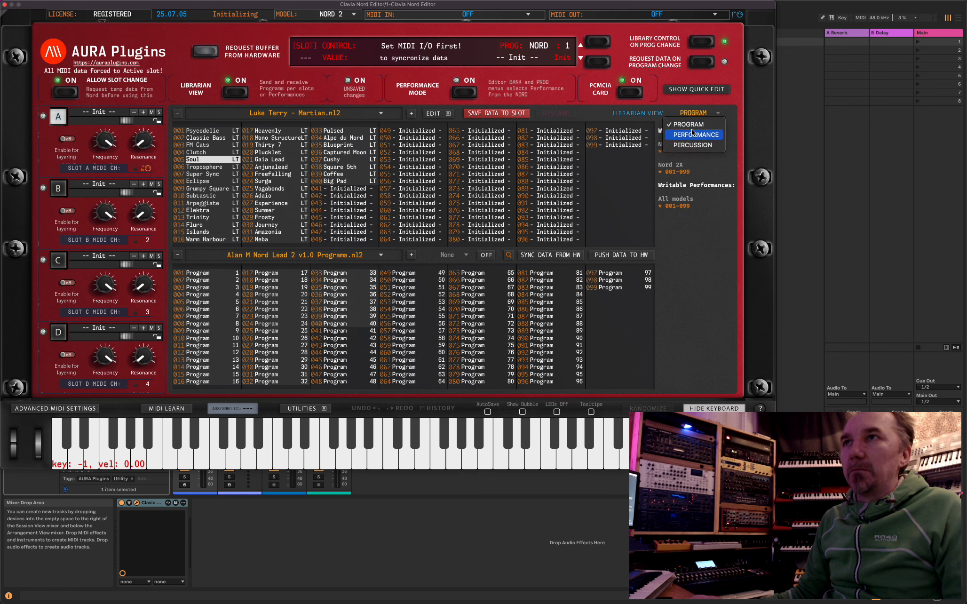
click(691, 133)
click(695, 112)
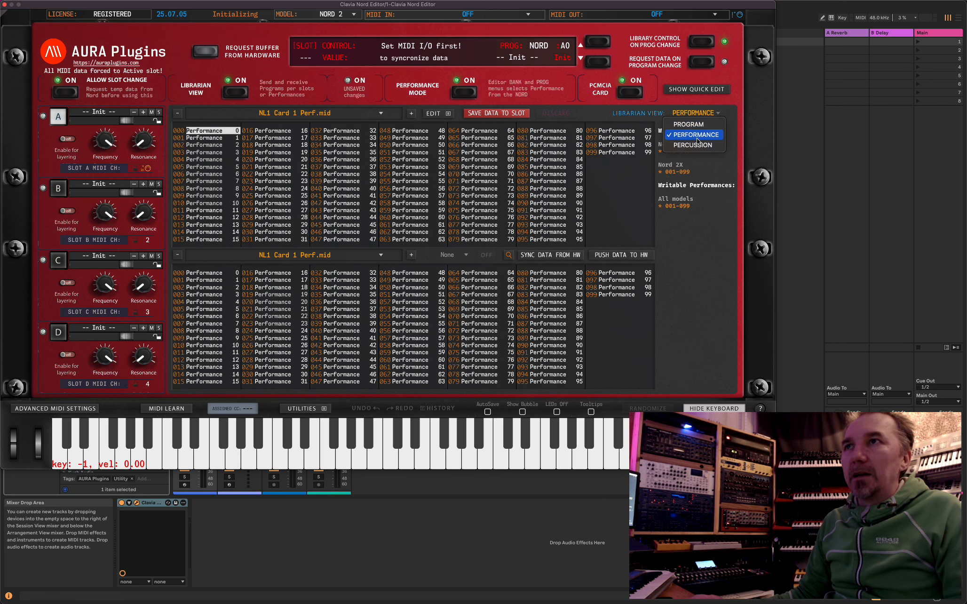
click(696, 142)
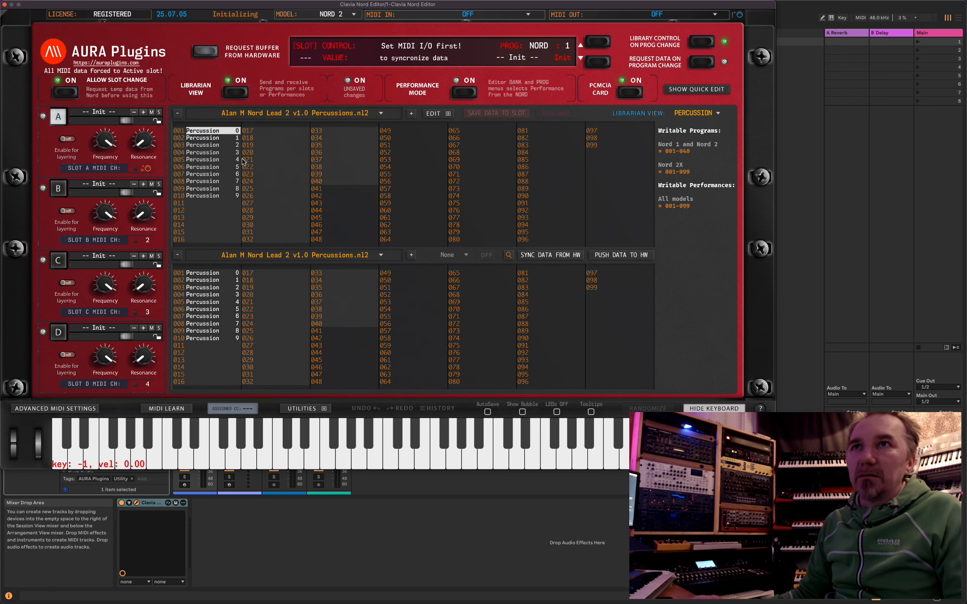
click(690, 112)
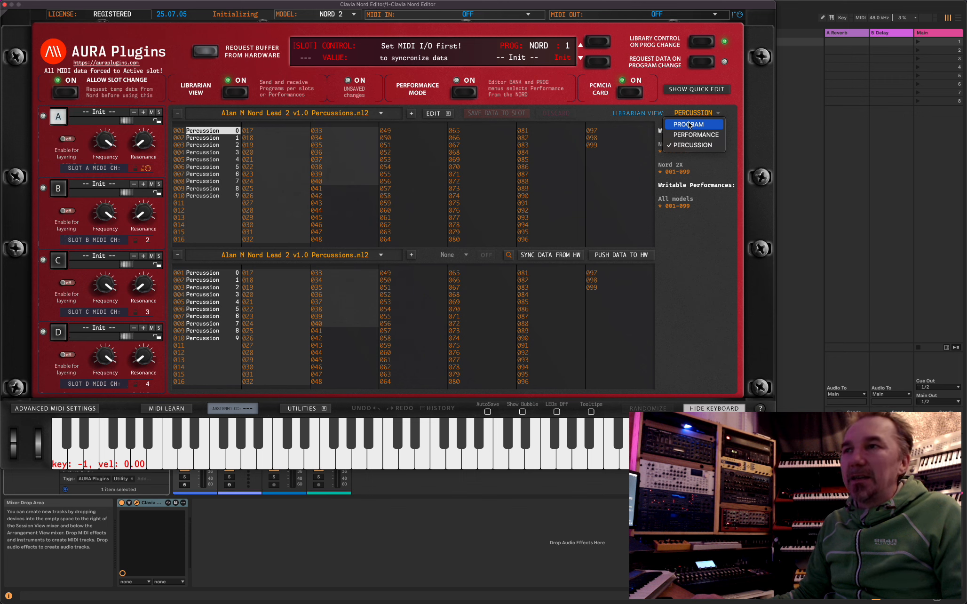
click(688, 123)
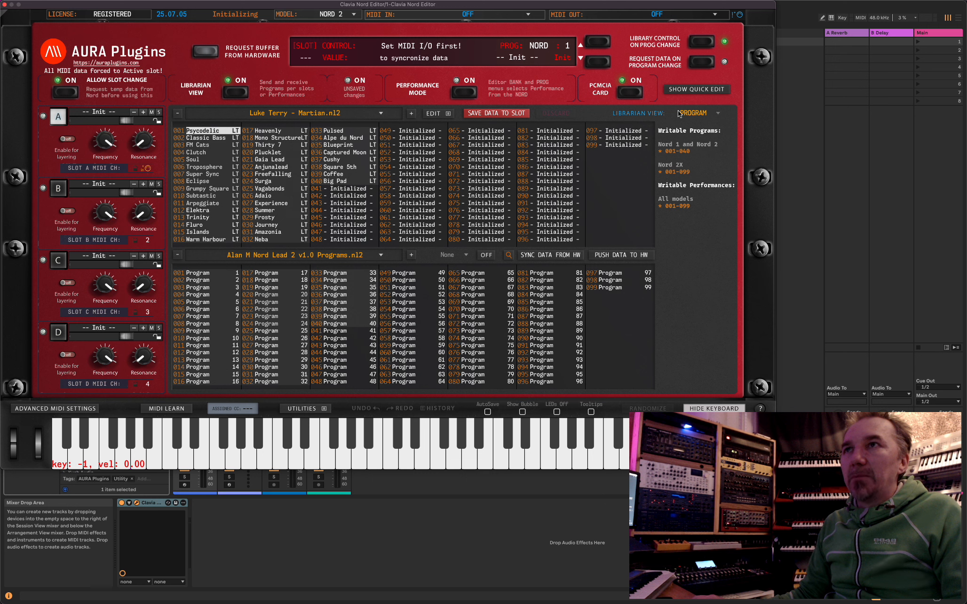
View the librarian's Quick Edit controls and return to the second bank list.
click(695, 91)
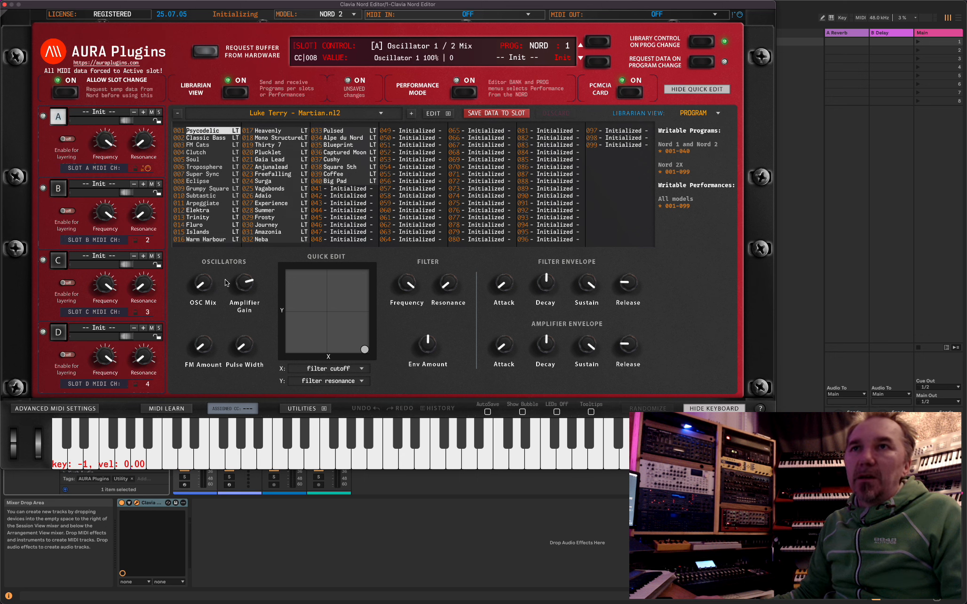
click(682, 91)
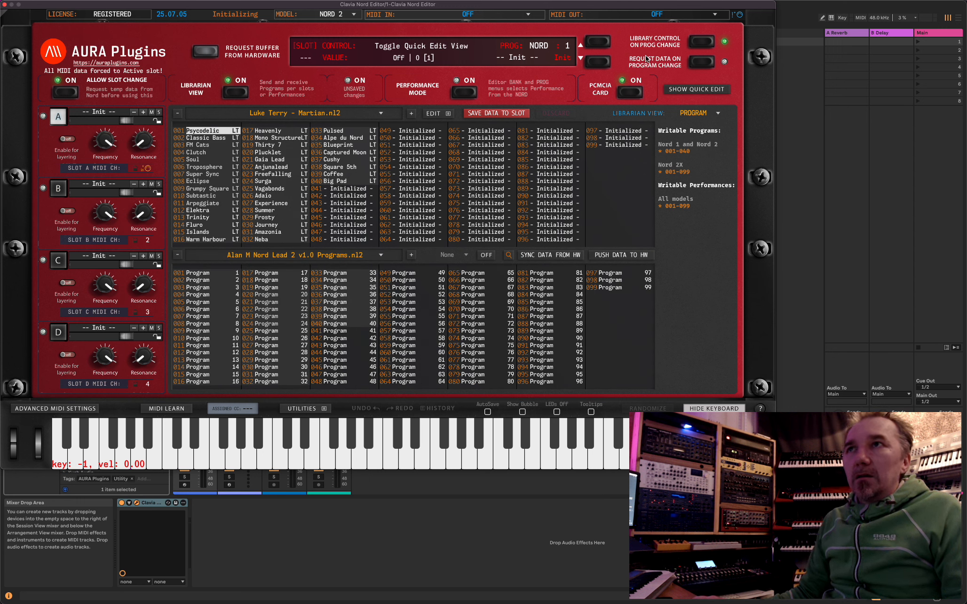
Set both the editor's MIDI input and MIDI output to Nord Rack 2.
click(469, 13)
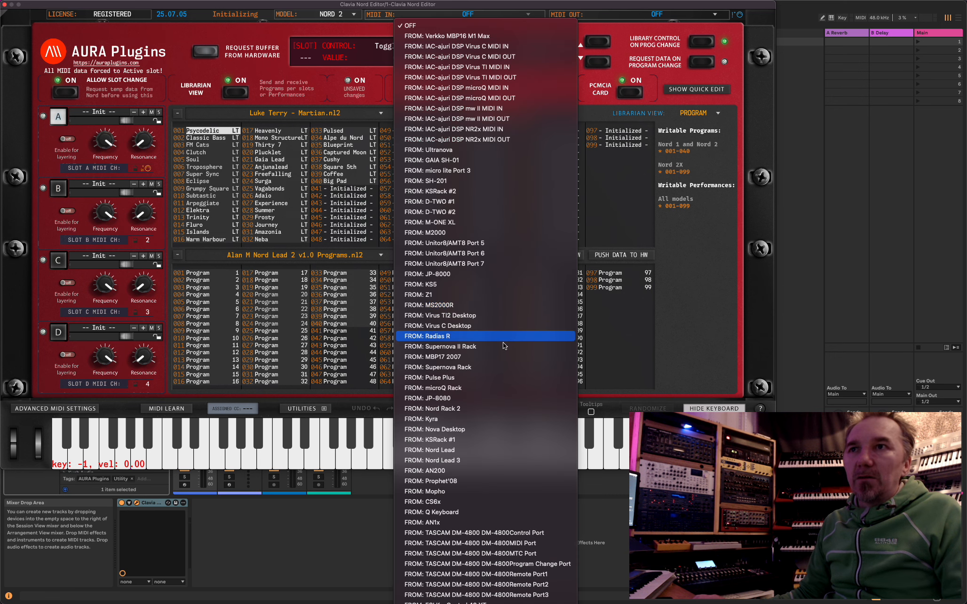
click(486, 408)
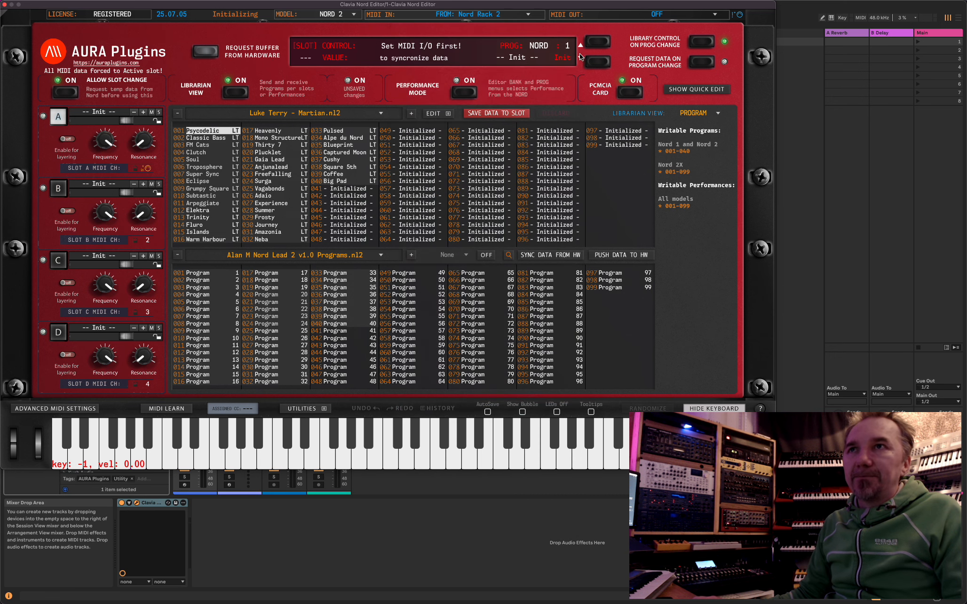
click(644, 16)
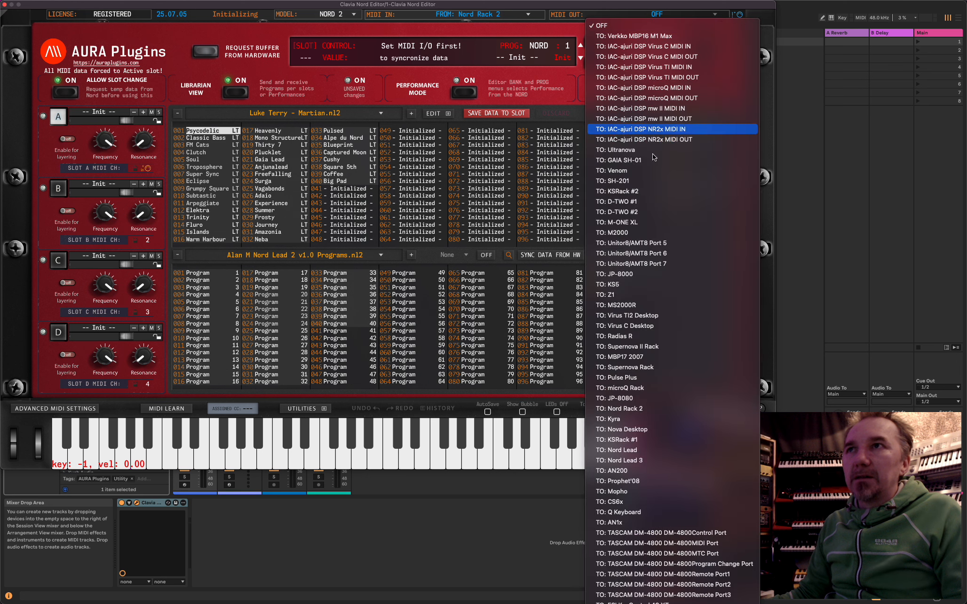
click(652, 408)
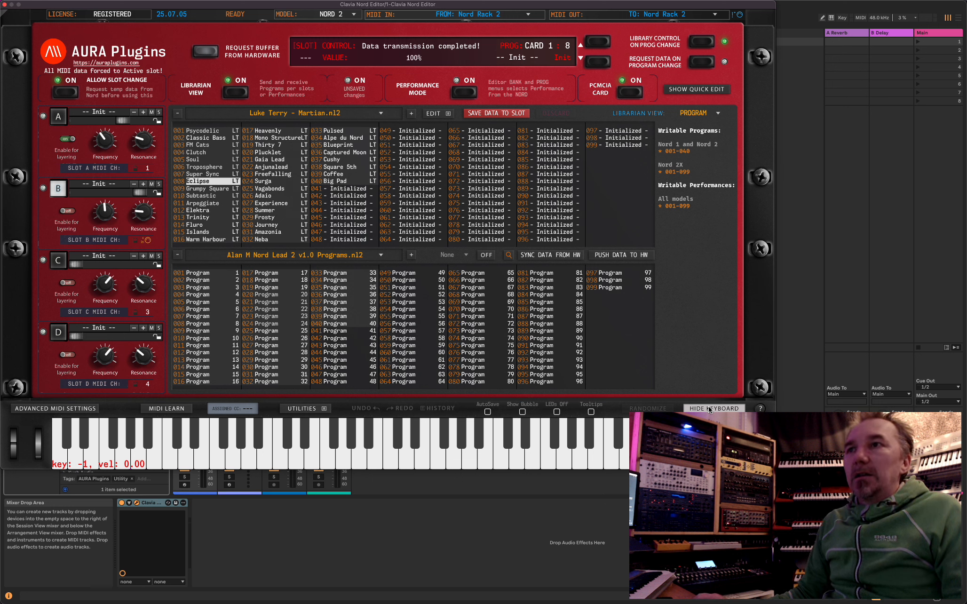
Make slot A active, hide the on-screen keyboard and arm track 1 for recording.
click(64, 121)
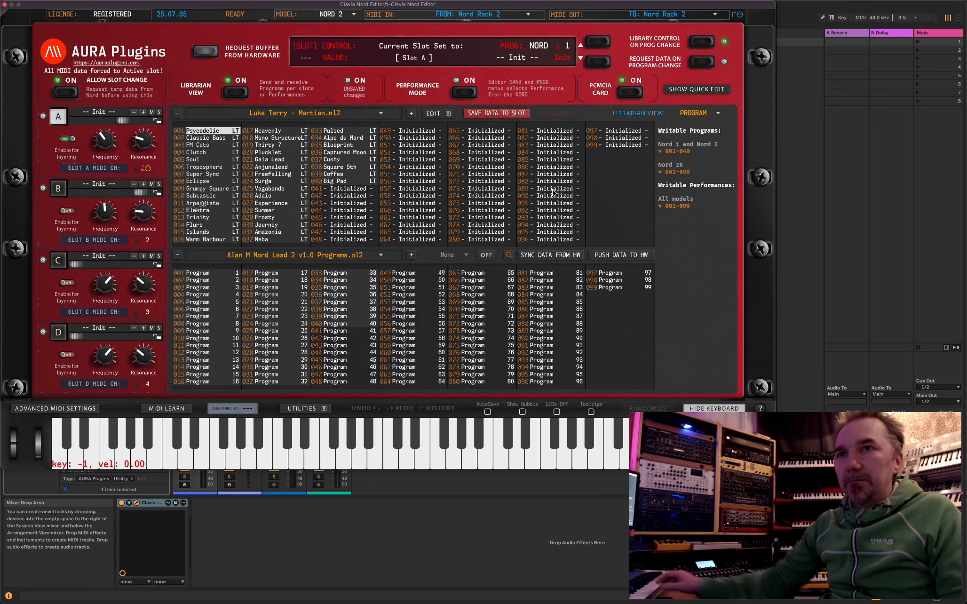
click(724, 408)
click(186, 485)
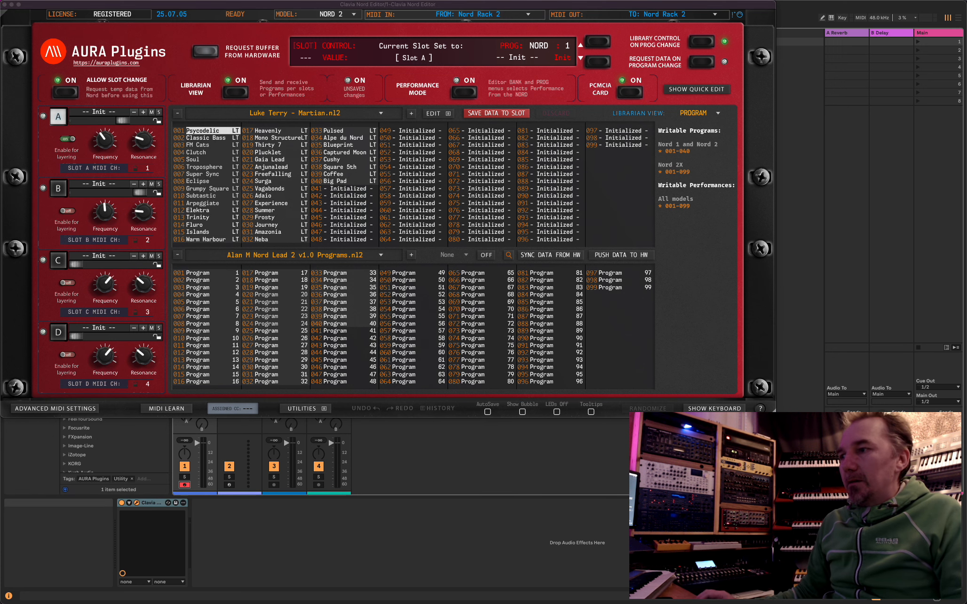
Switch to UAD Console to check the Patchbay Mix input channels, and return to the Nord editor in Ableton Live.
key(super+Tab)
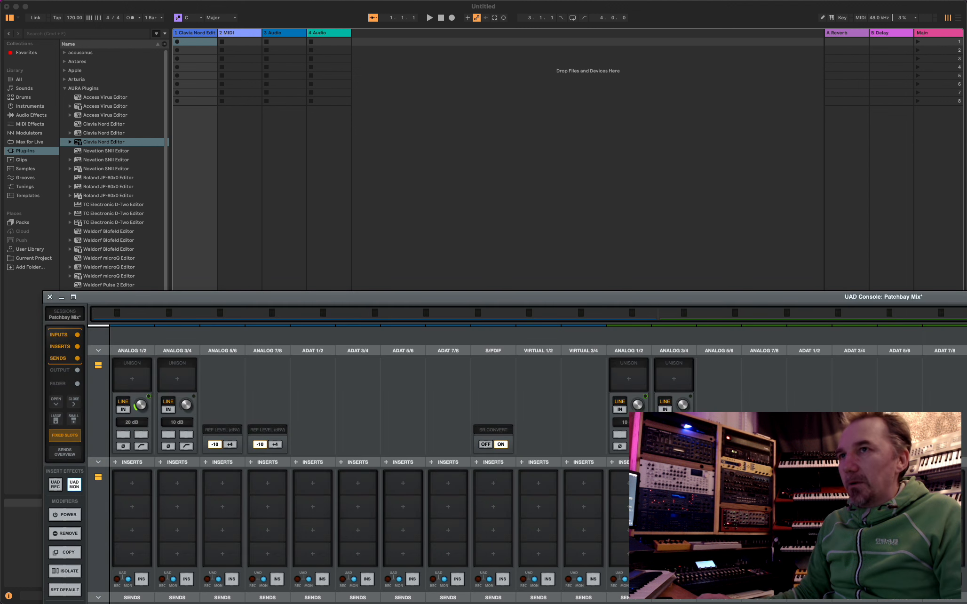
drag(470, 297, 464, 291)
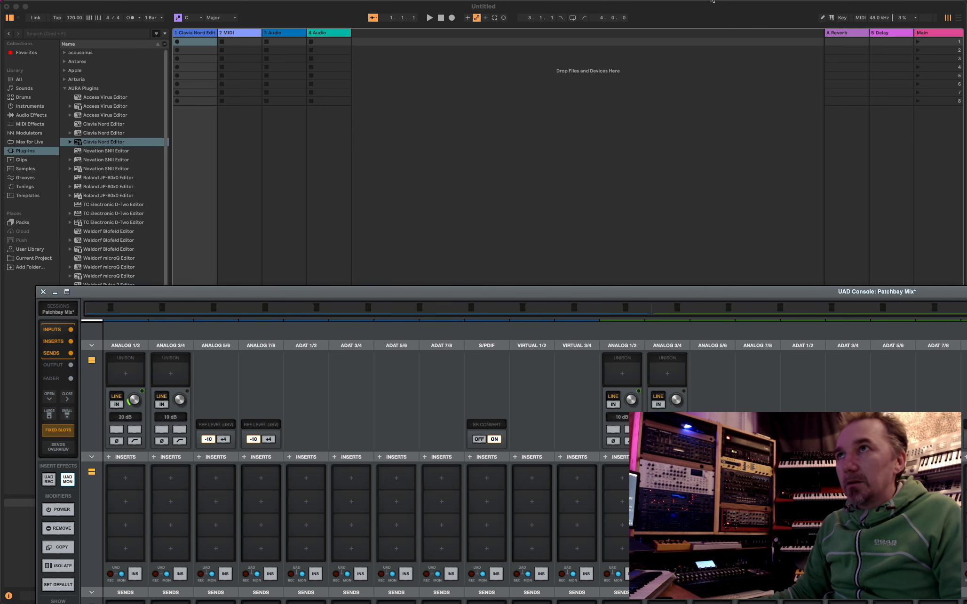
key(super+Tab)
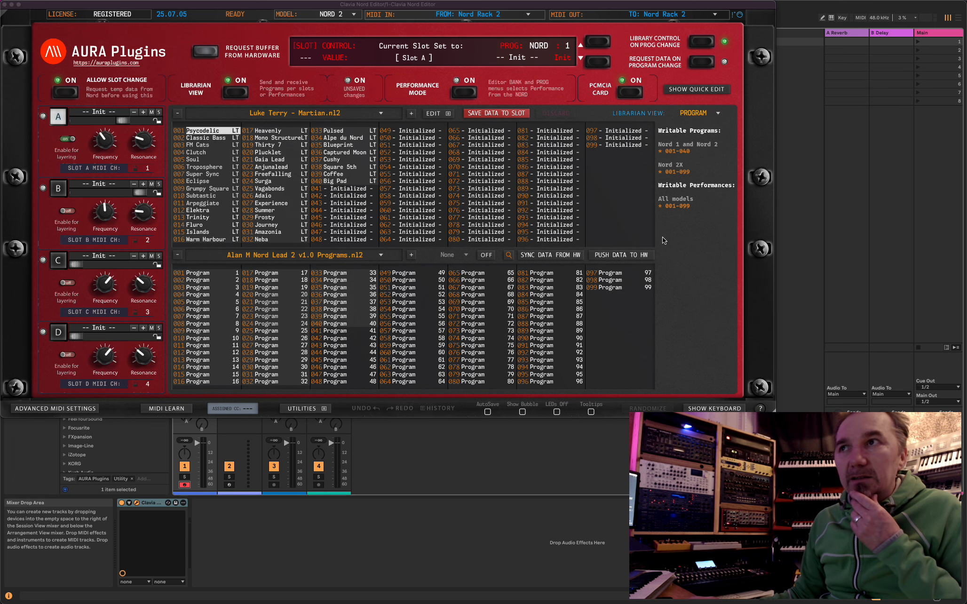
Move the Nord editor window aside and insert two audio tracks after track 4 in the Live set.
double_click(503, 5)
drag(837, 11, 932, 4)
right_click(433, 192)
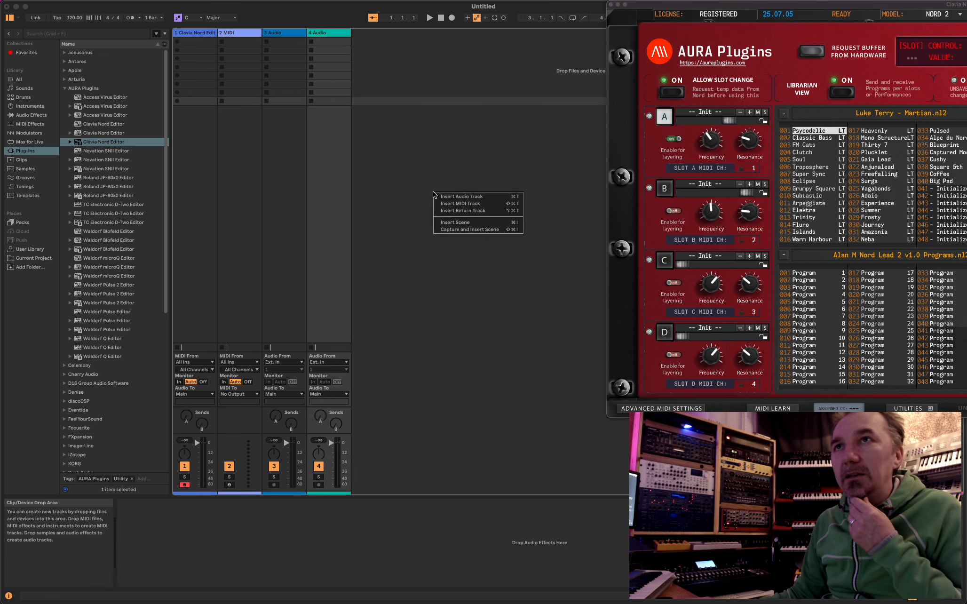
click(452, 197)
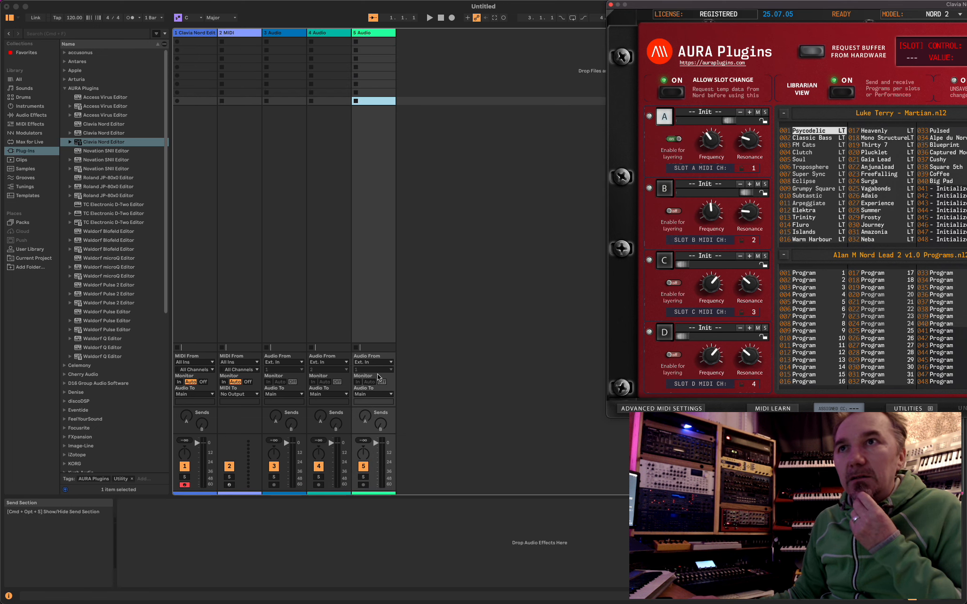
right_click(418, 326)
click(425, 330)
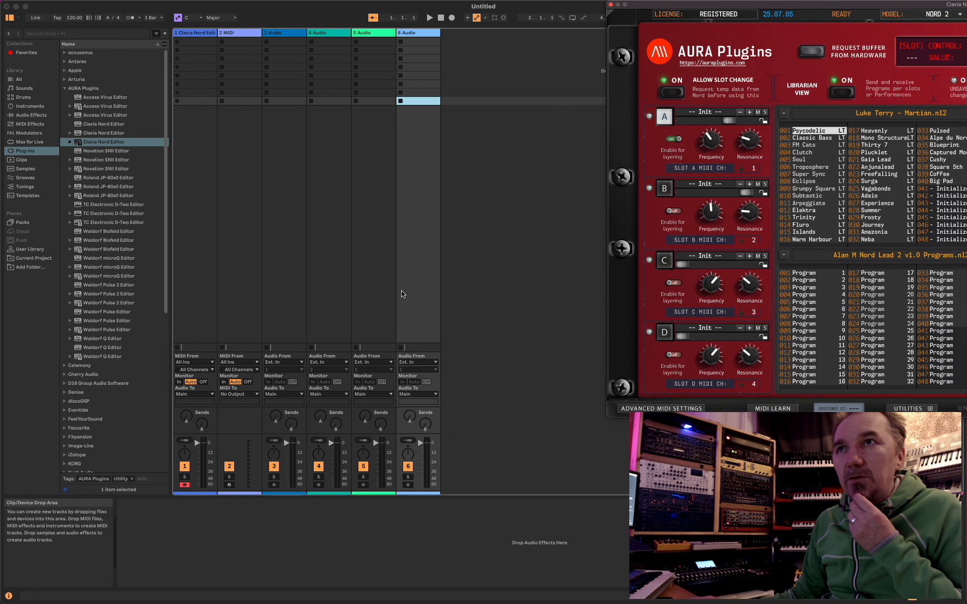
Set audio track 5 to receive external input 41/42 and switch its monitoring to In.
click(381, 264)
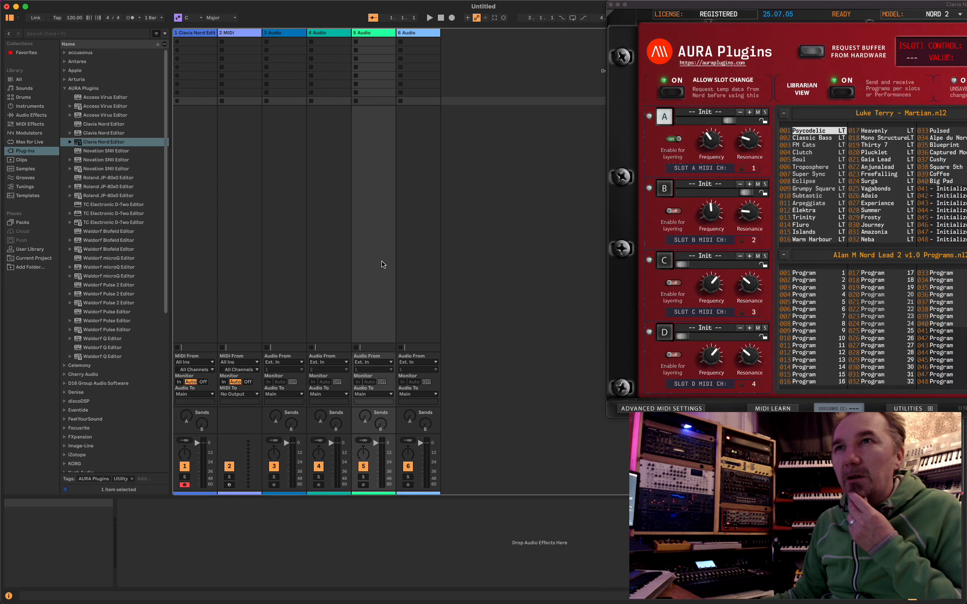
click(370, 370)
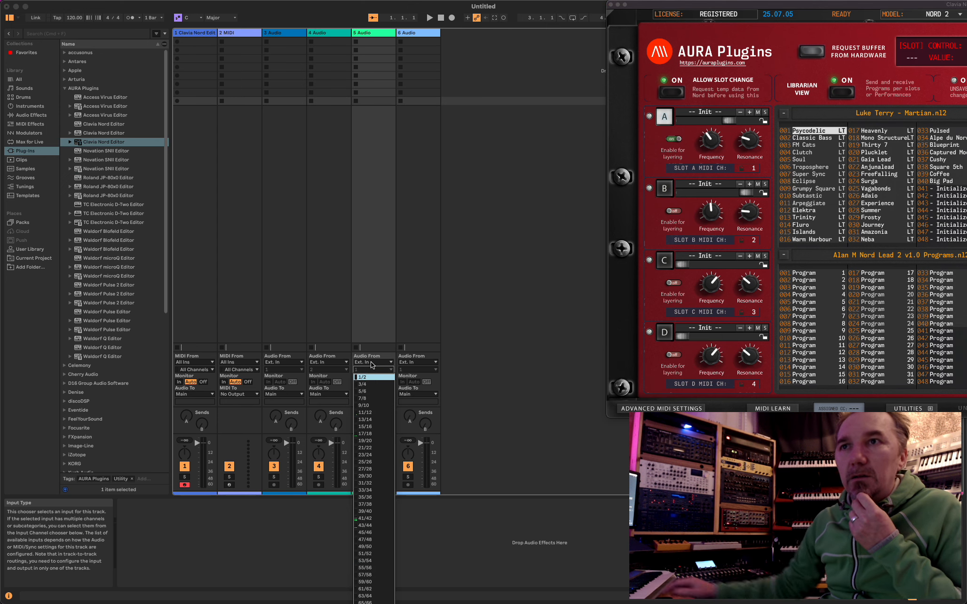
click(375, 519)
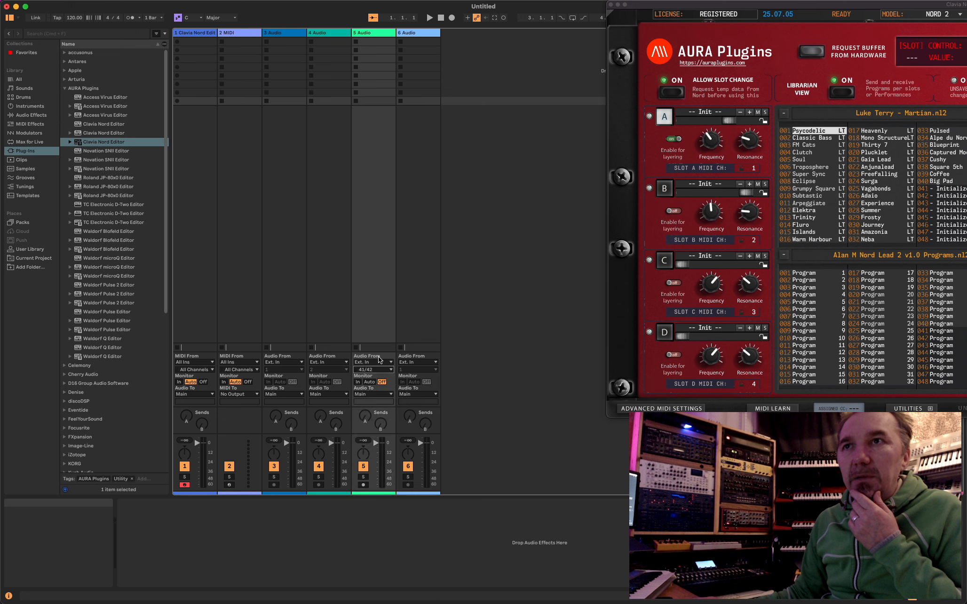
click(358, 382)
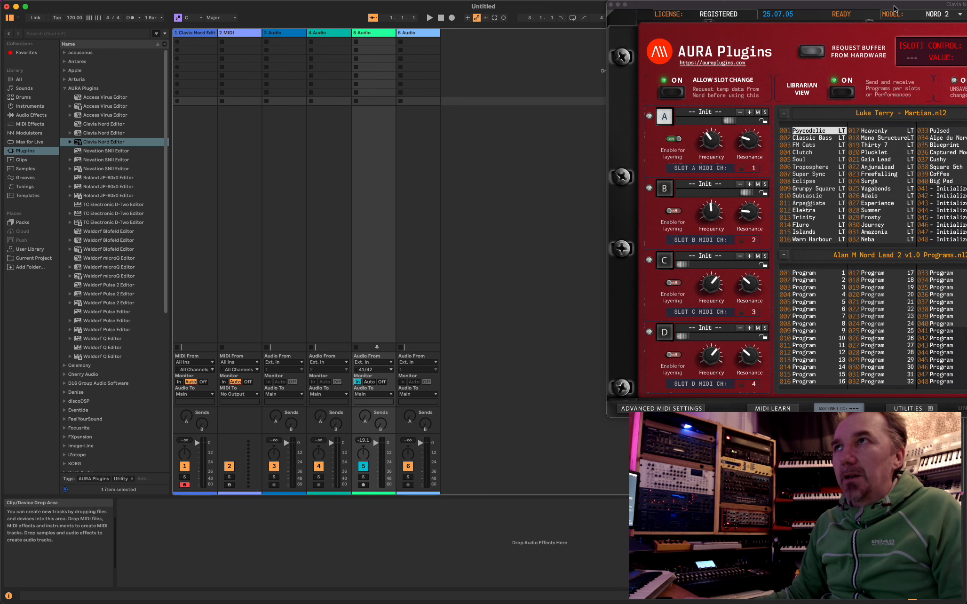
Leave the editor's librarian view and set the slot C and D output mode to Mono/Unison stereo to Out C and D.
drag(893, 8, 371, 5)
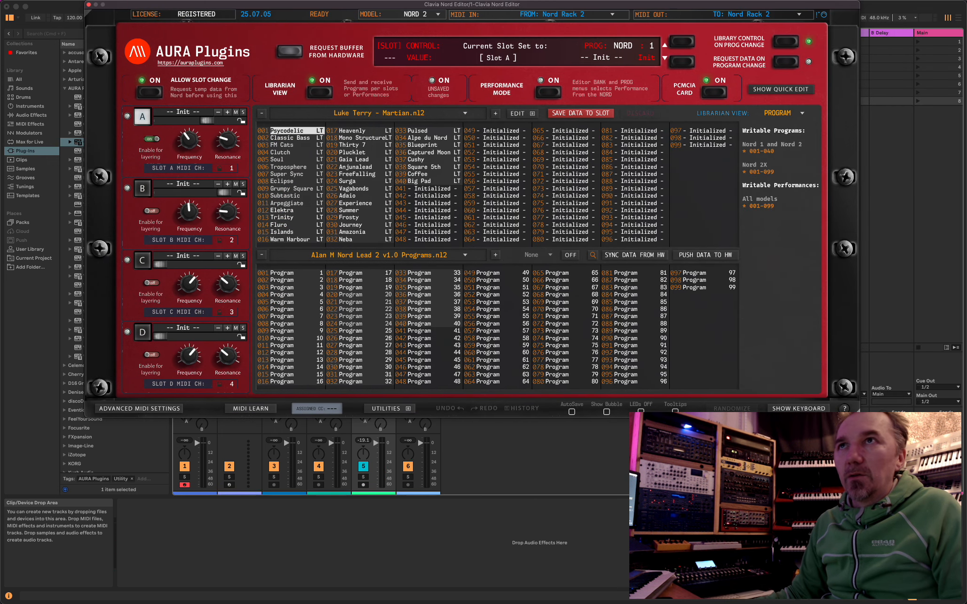
click(315, 94)
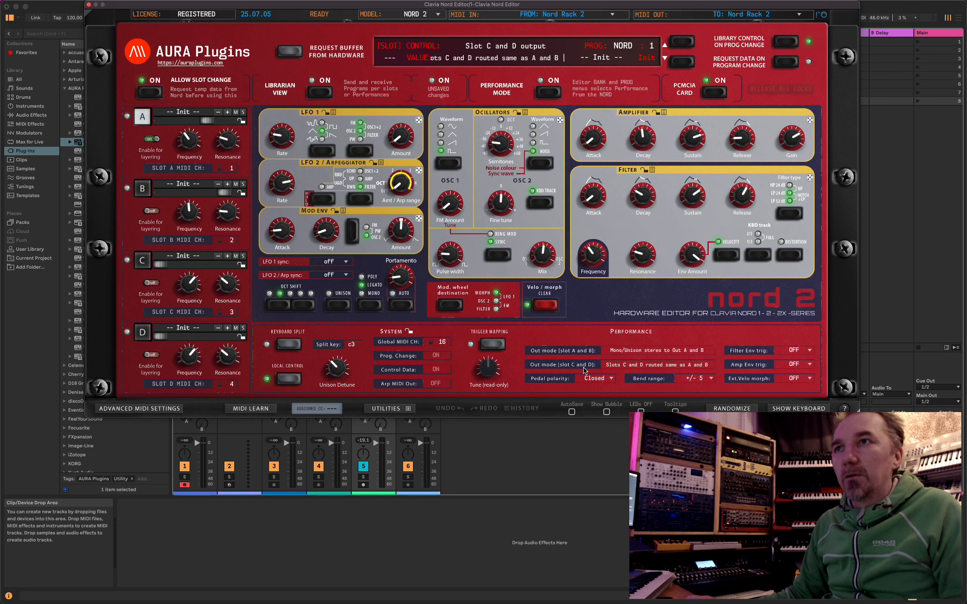
click(672, 365)
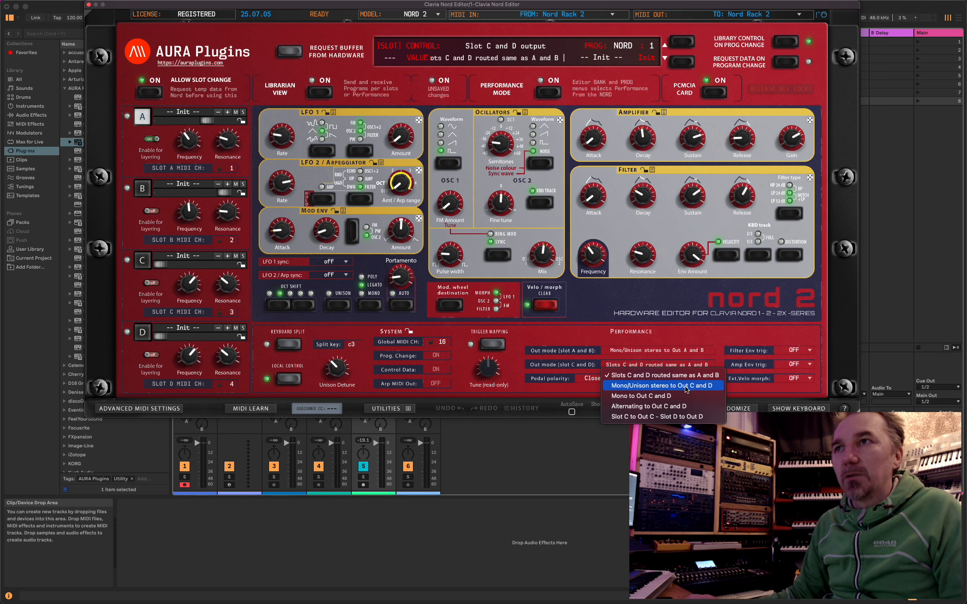
click(655, 386)
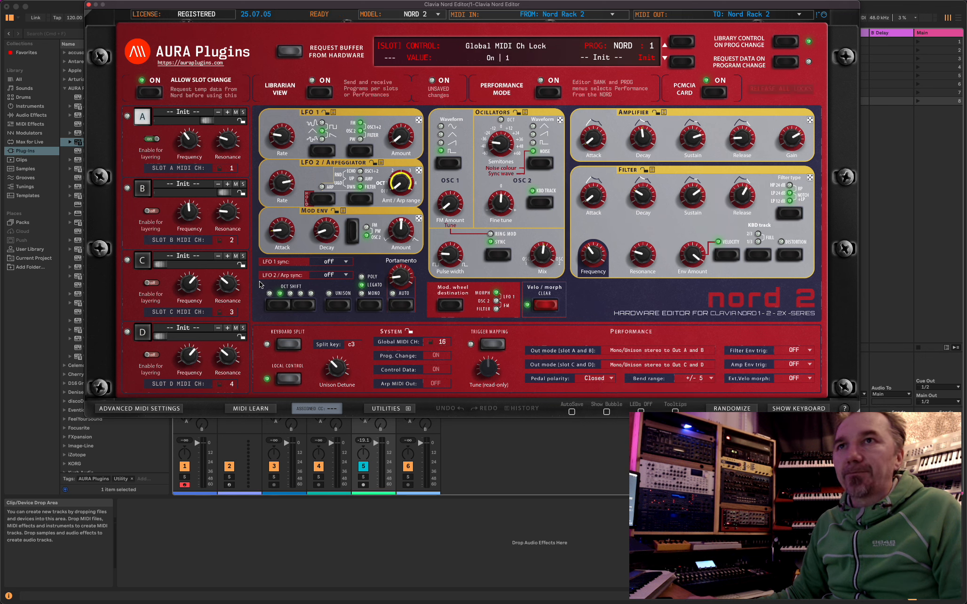
Alternate the active slot between C and A to test their outputs, ending on slot C, and show the on-screen keyboard.
click(142, 262)
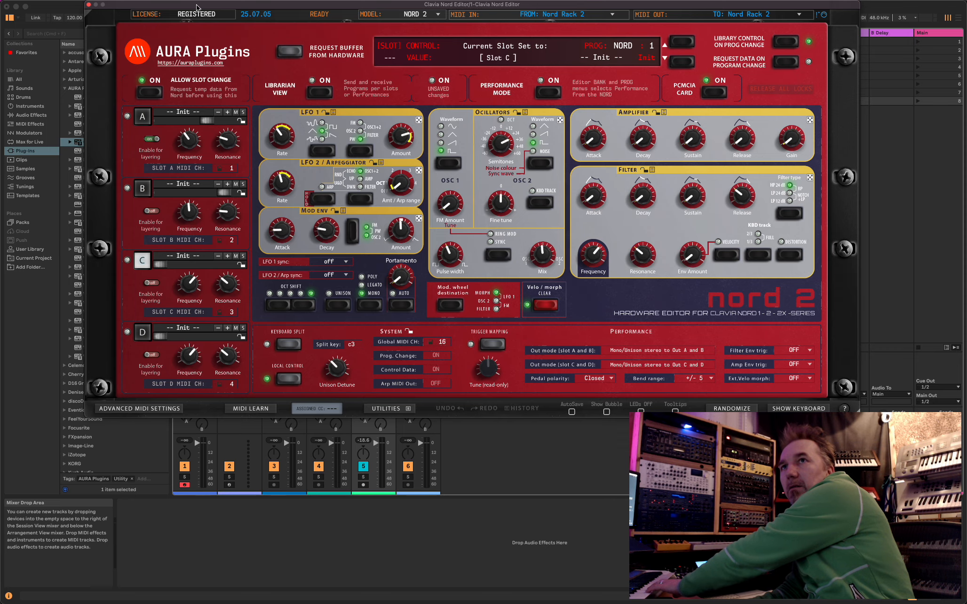
drag(197, 7, 288, 7)
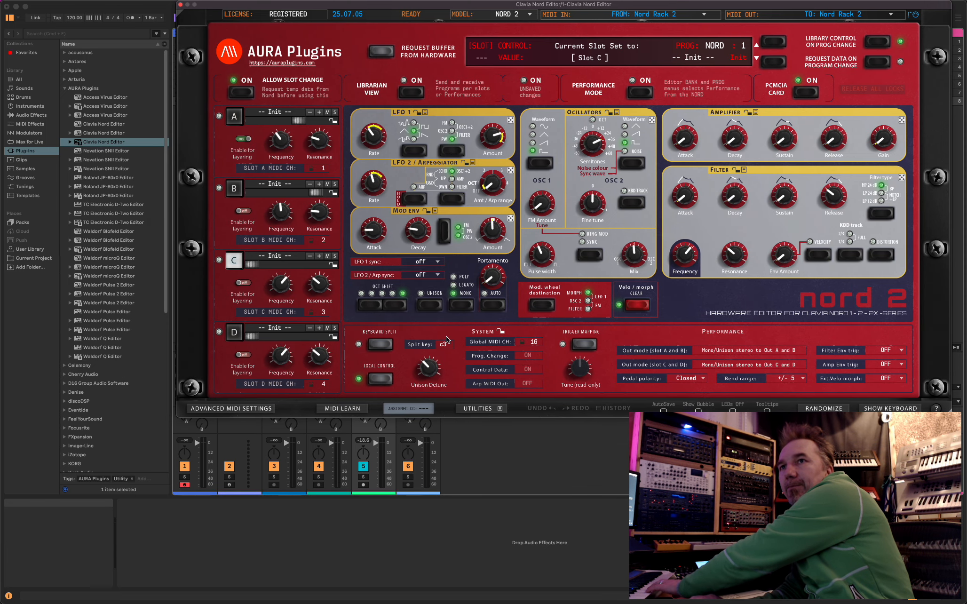
click(233, 117)
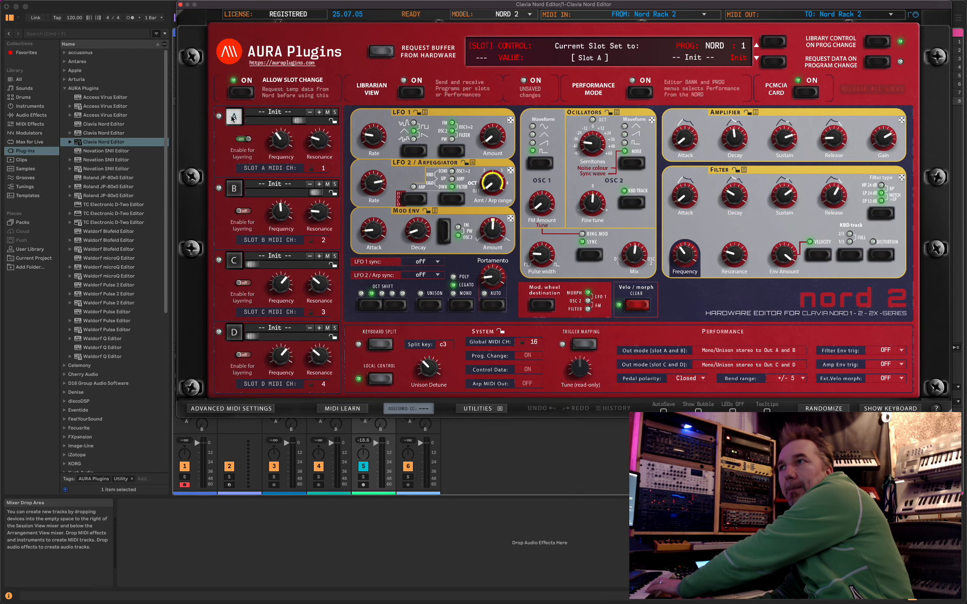
key(super+Tab)
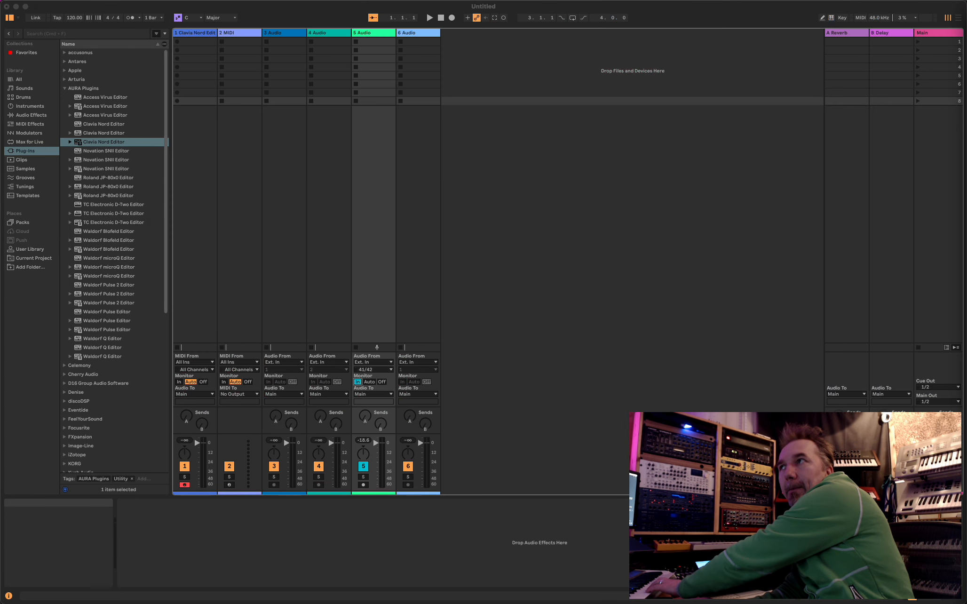
click(733, 260)
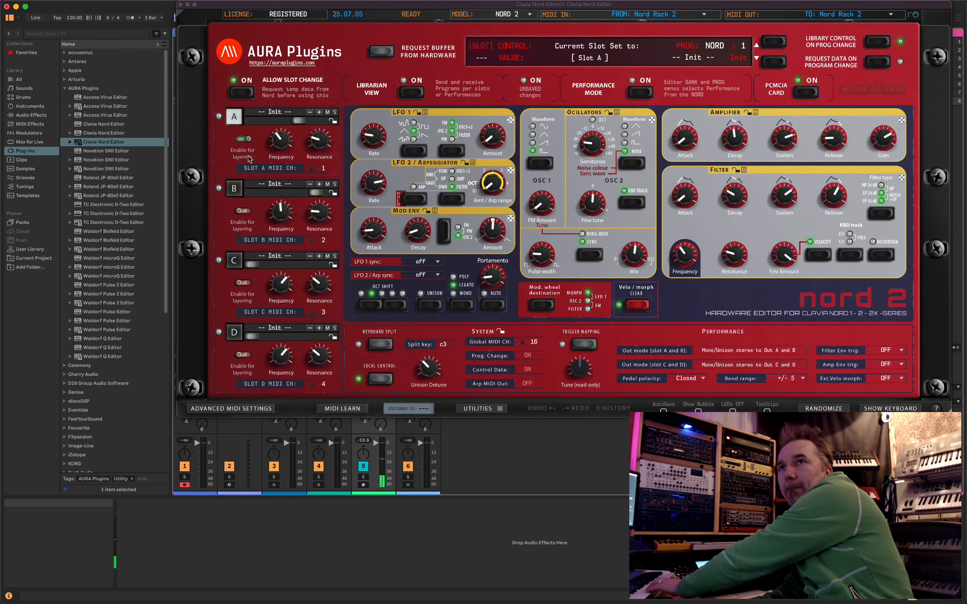
click(236, 261)
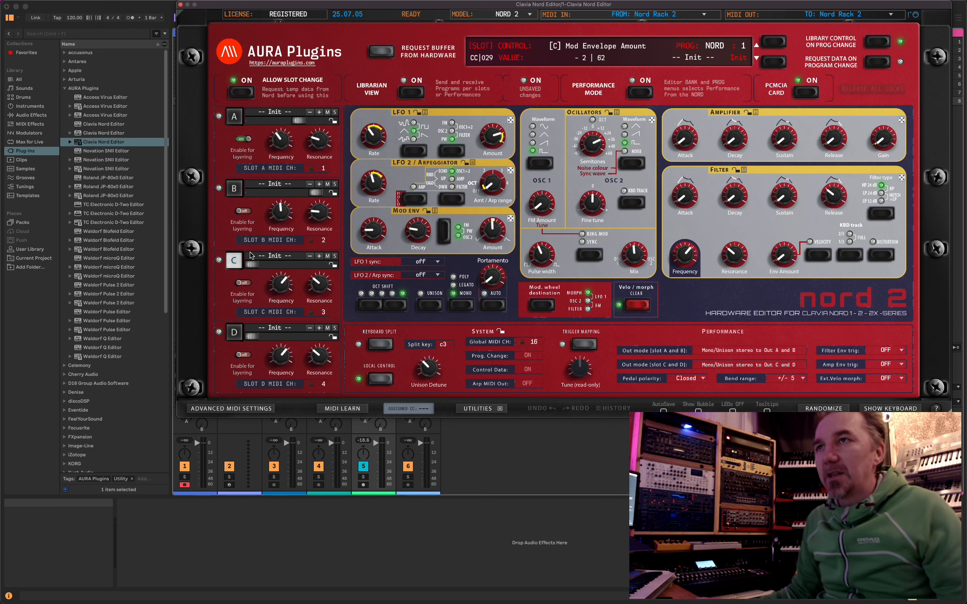
click(873, 408)
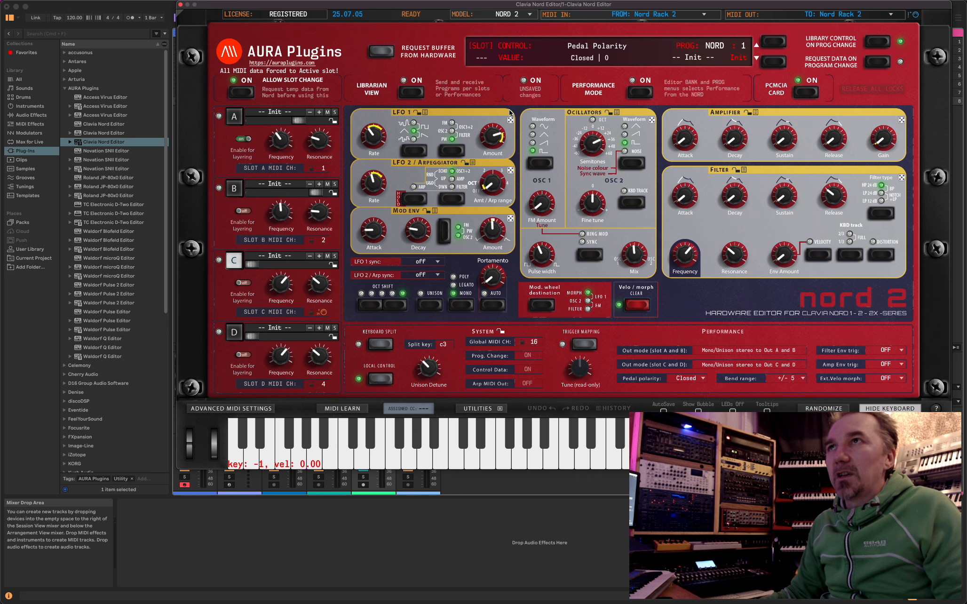
Set audio track 6 to external input 109/110 with monitoring set to In, and bring the Nord editor back into view.
drag(383, 10, 911, 9)
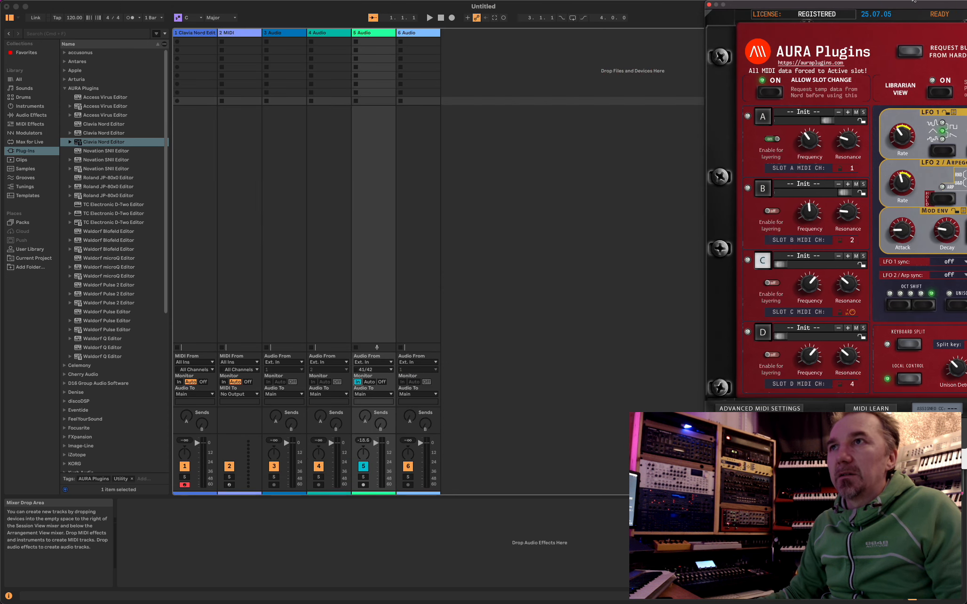
click(413, 312)
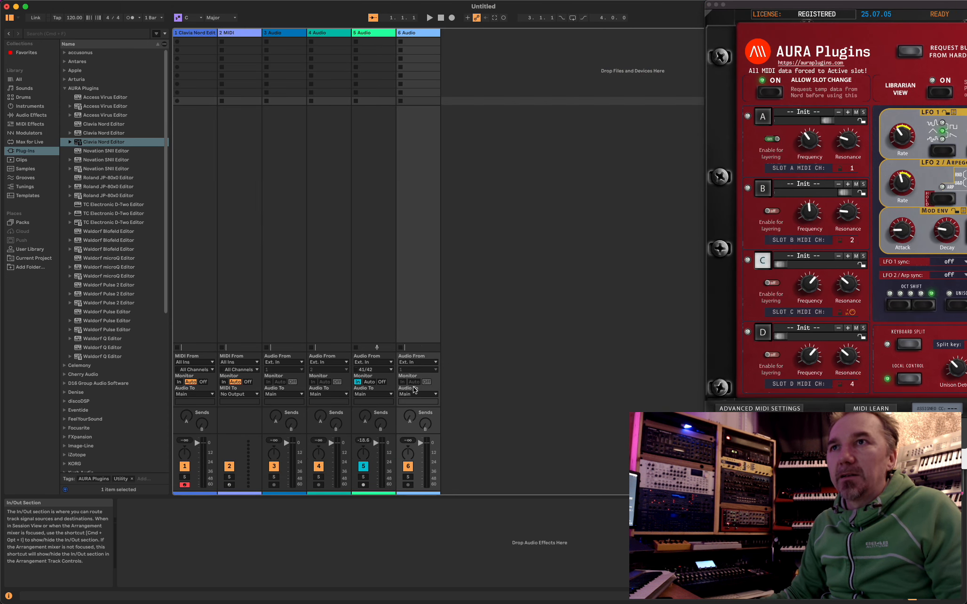
click(413, 369)
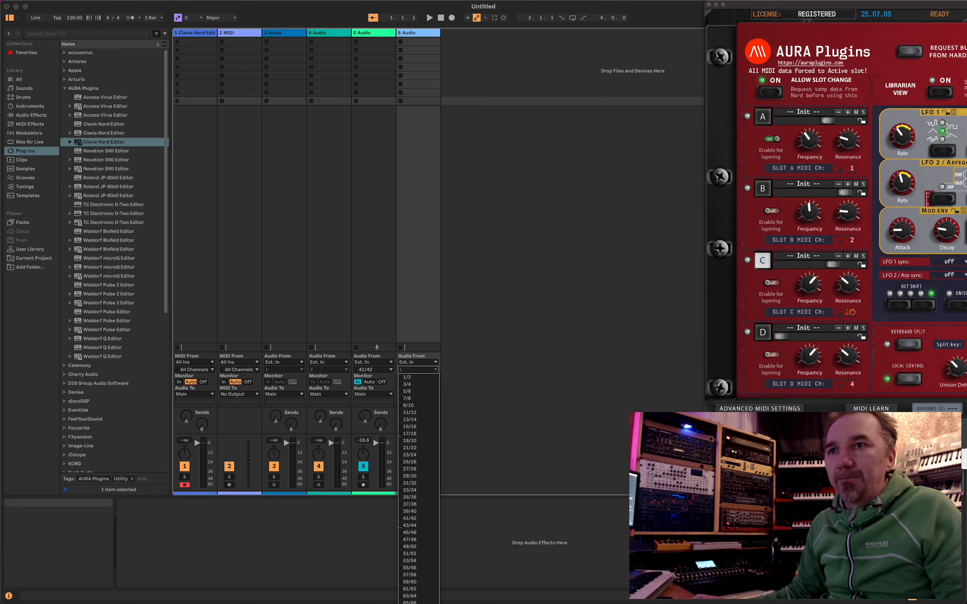
click(409, 602)
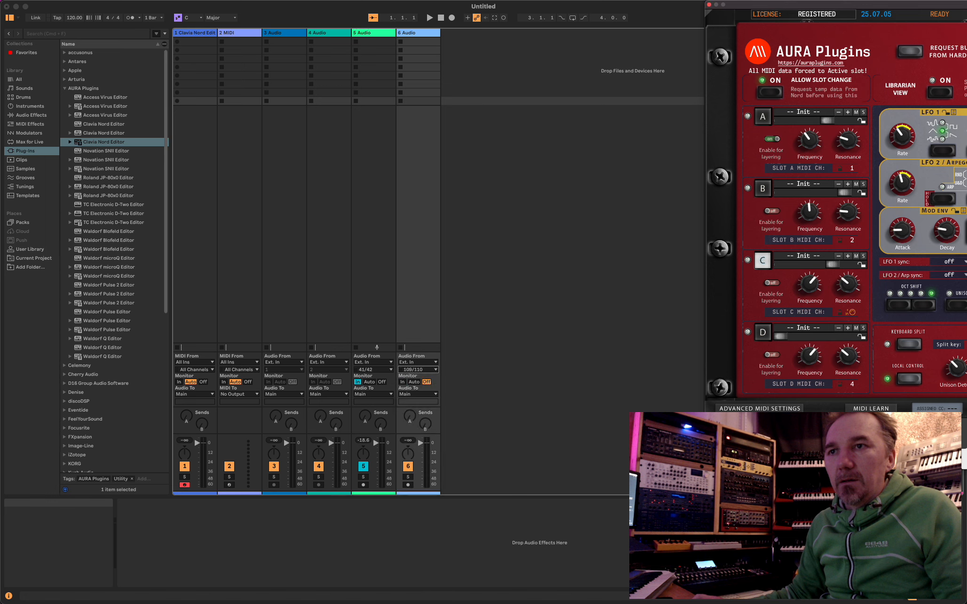
click(403, 382)
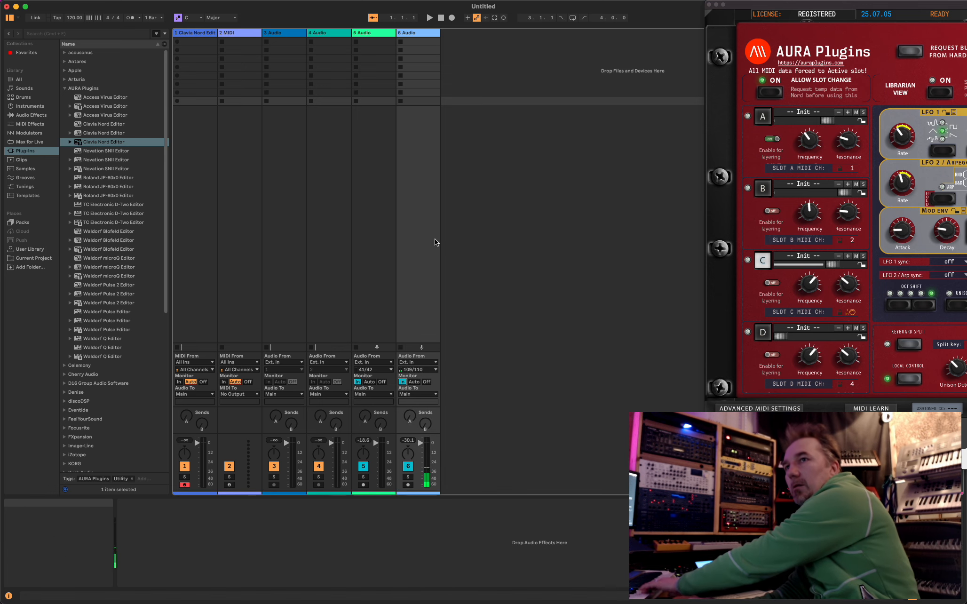
drag(896, 5, 398, 6)
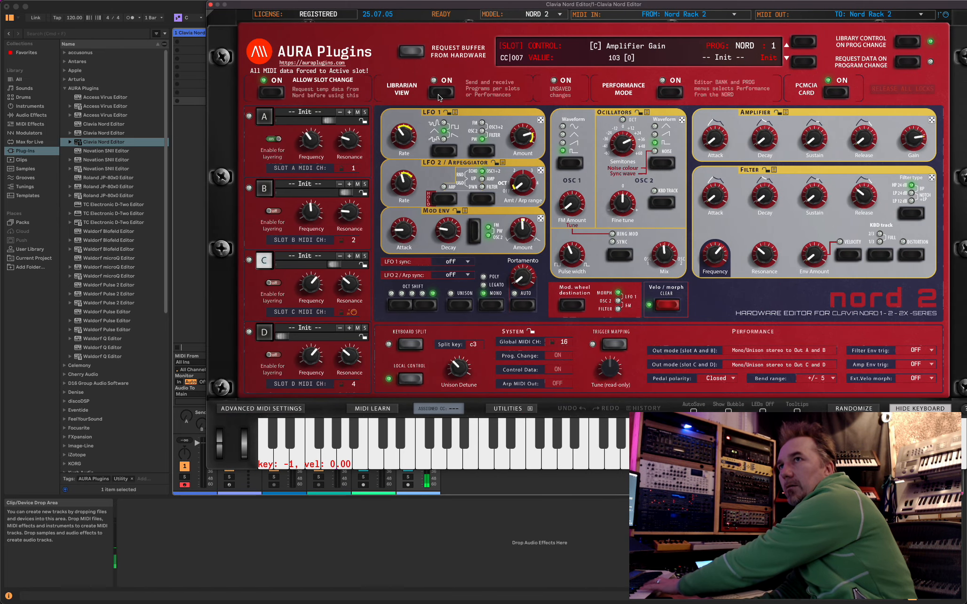
From the librarian's Luke Terry - Martian.nl2 bank, load Thirty 7 into slot C, Heavenly followed by Classic Bass into slot A, and Super Sync into slot B.
click(438, 93)
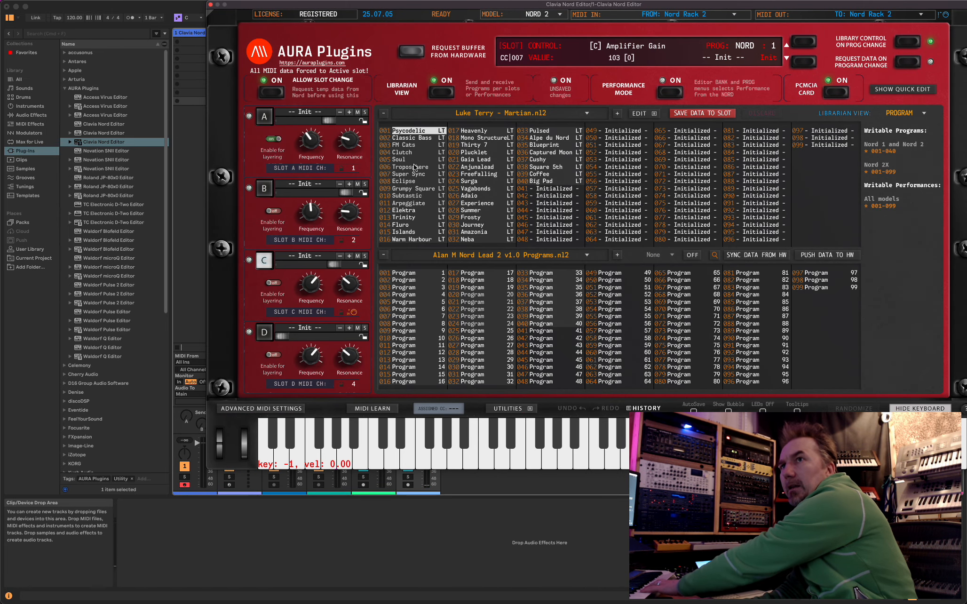
click(474, 145)
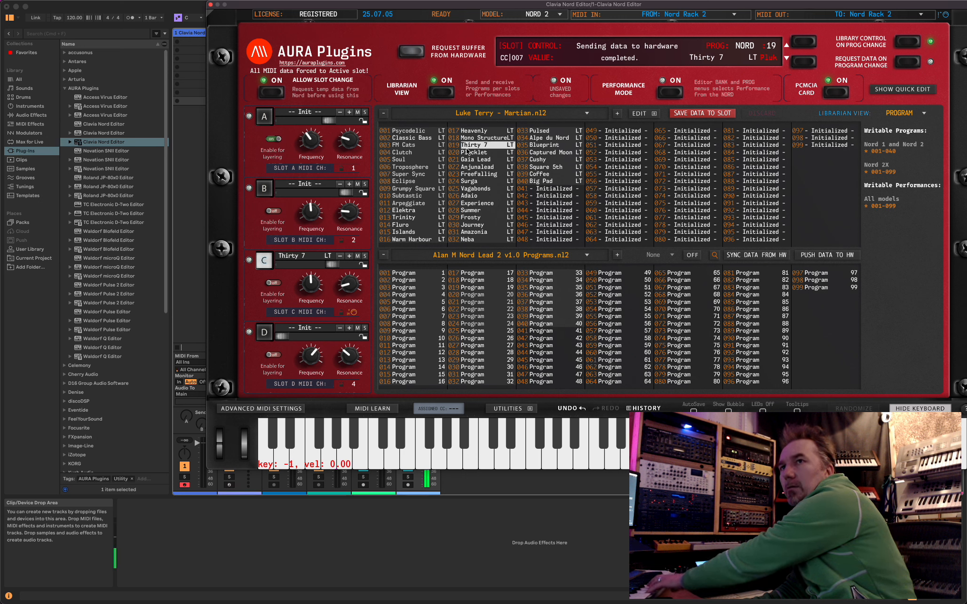
click(264, 117)
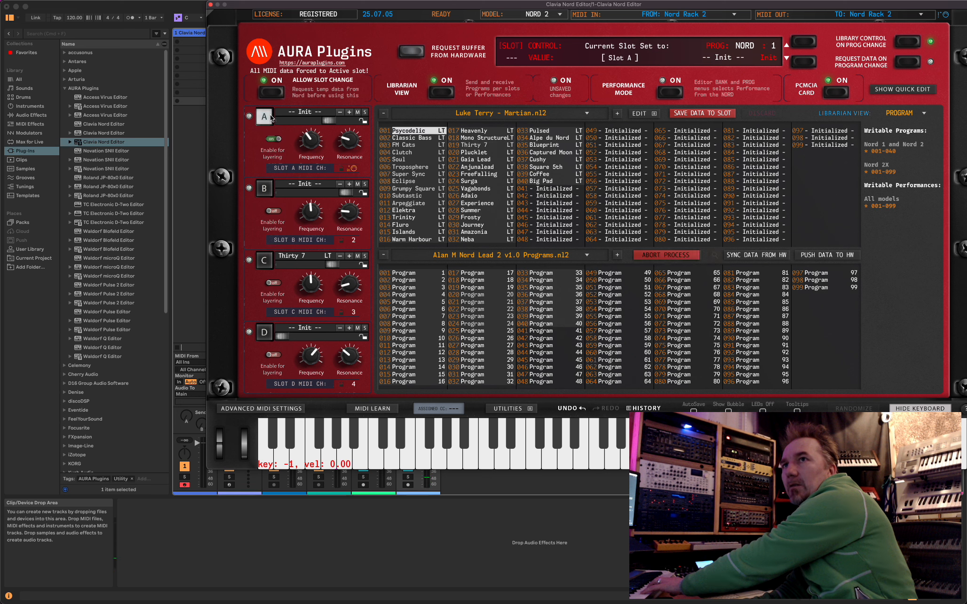
click(479, 131)
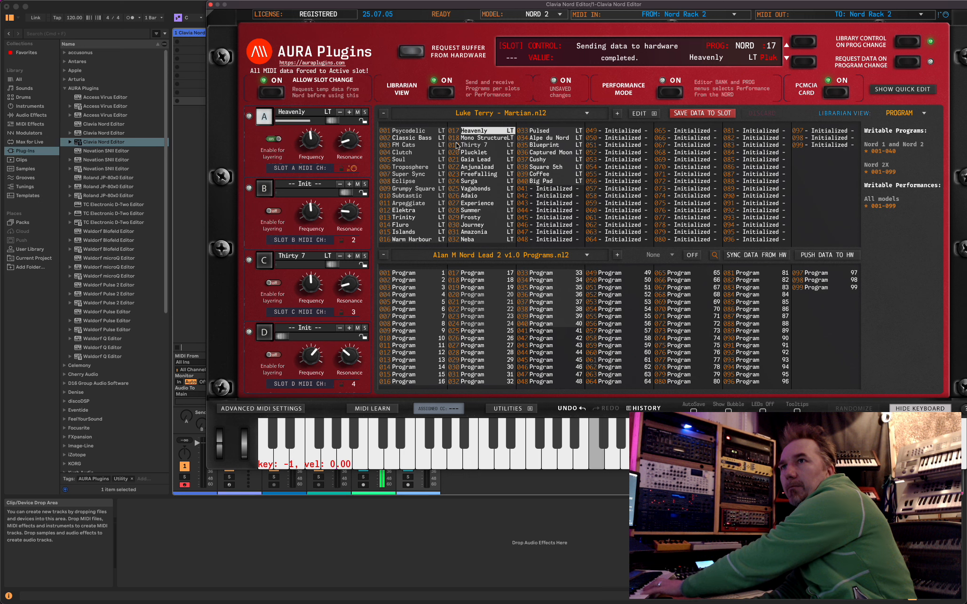
click(418, 140)
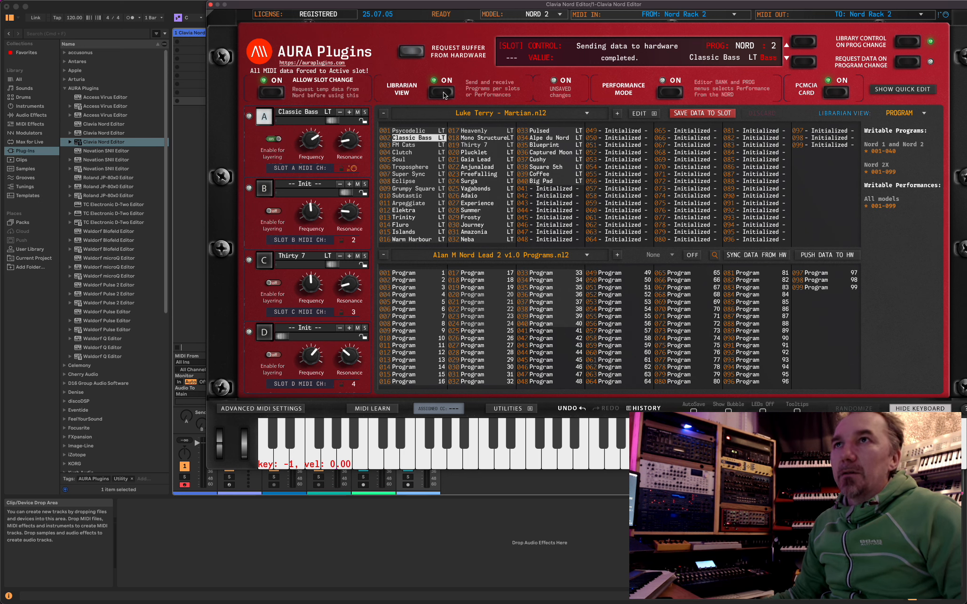
click(271, 188)
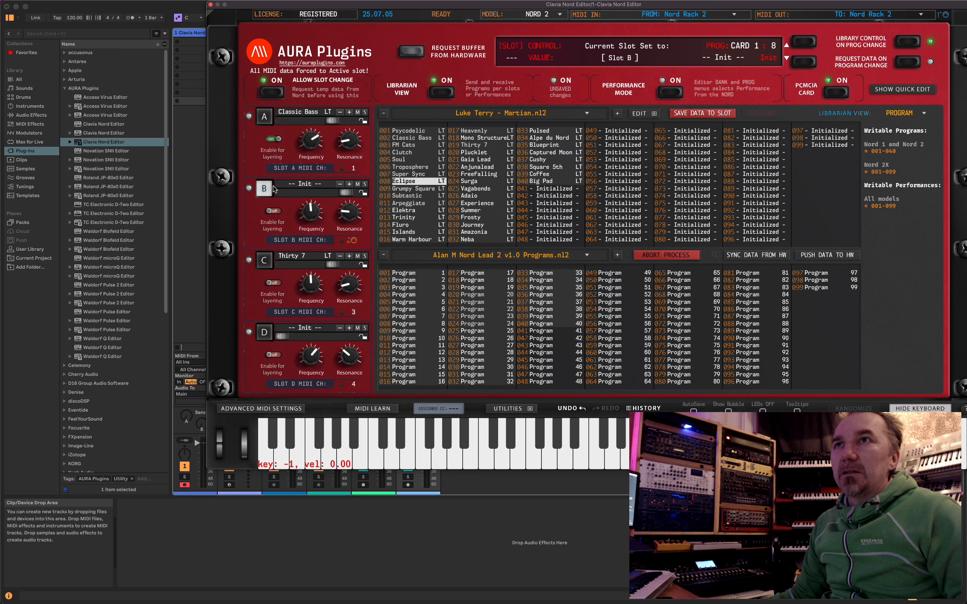
click(410, 174)
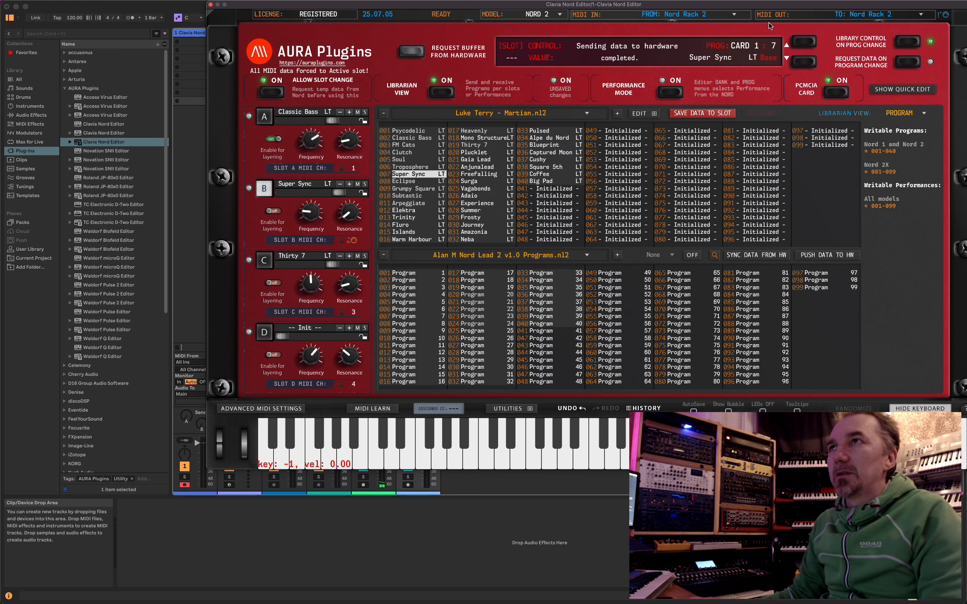
Hide the editor's on-screen keyboard and leave the librarian view to return to the synth controls.
drag(758, 6, 580, 6)
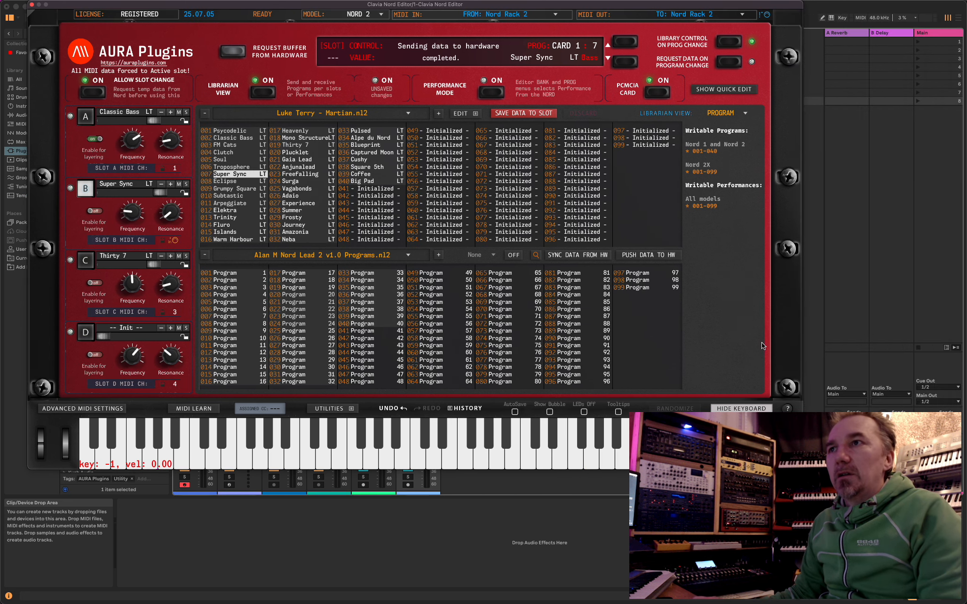
click(735, 408)
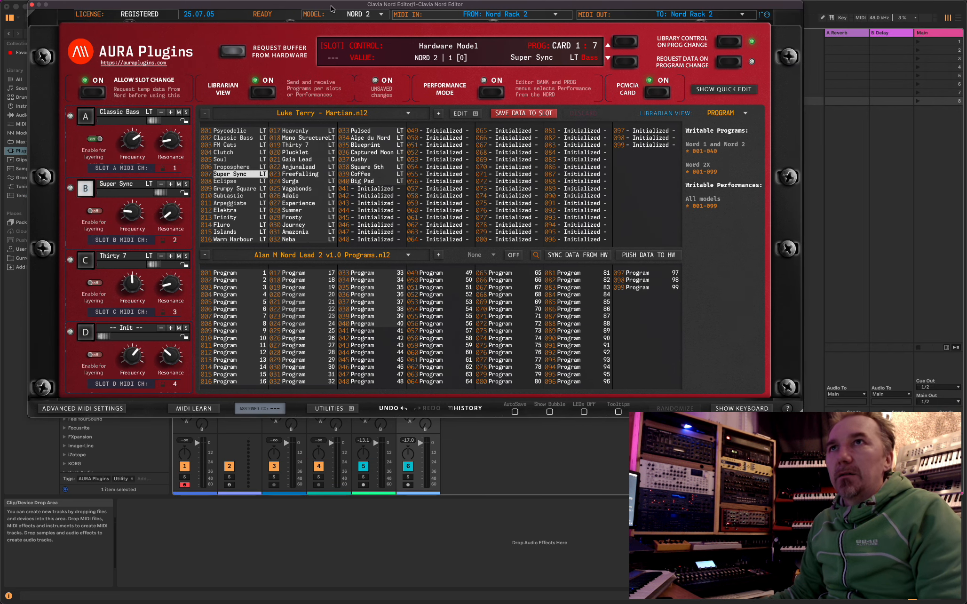
click(264, 93)
drag(246, 7, 235, 22)
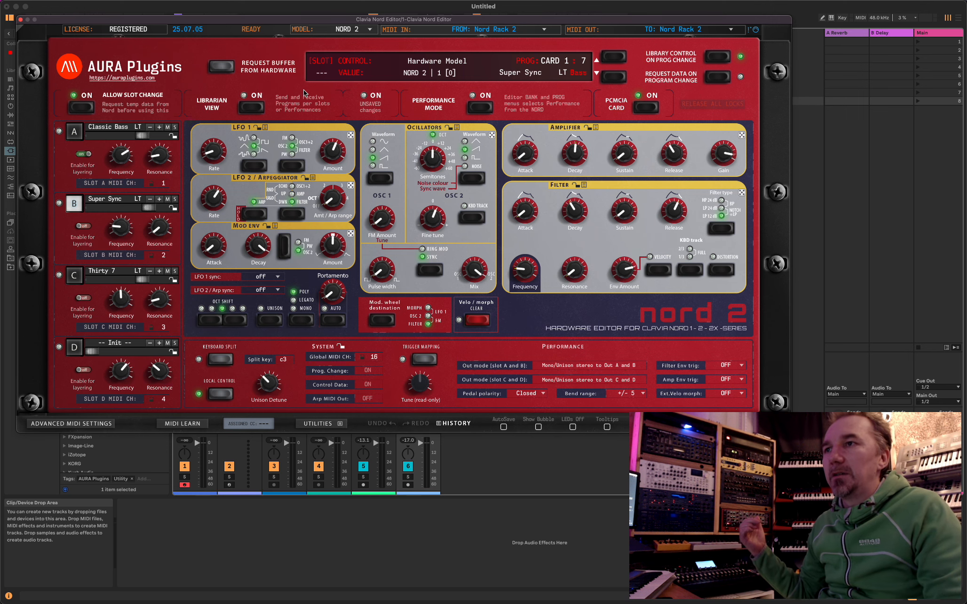
Move the editor window out of the way, switch to the Arrangement View, and unfold track 1's Clavia Nord Editor device parameters.
drag(251, 24, 966, 49)
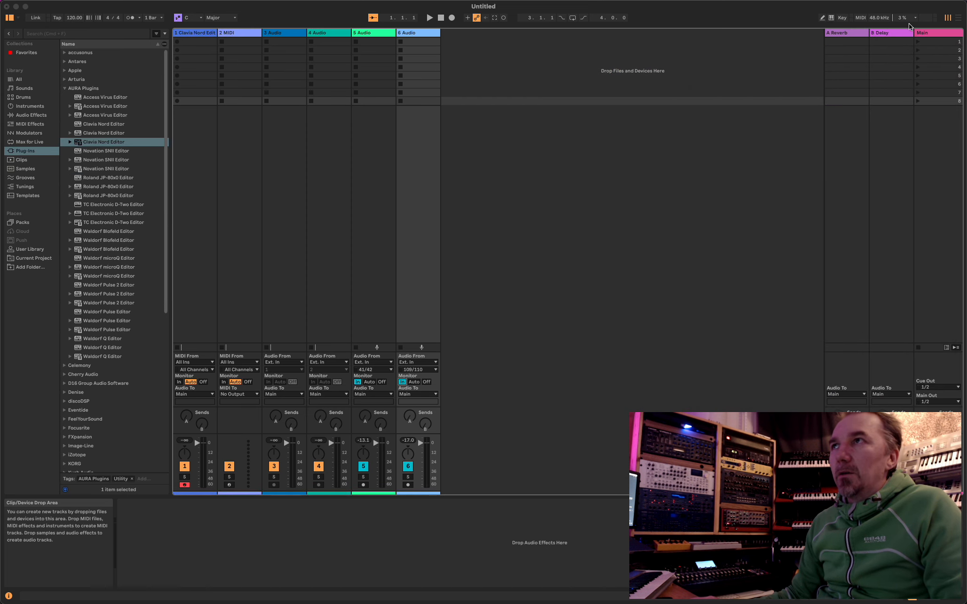
click(957, 17)
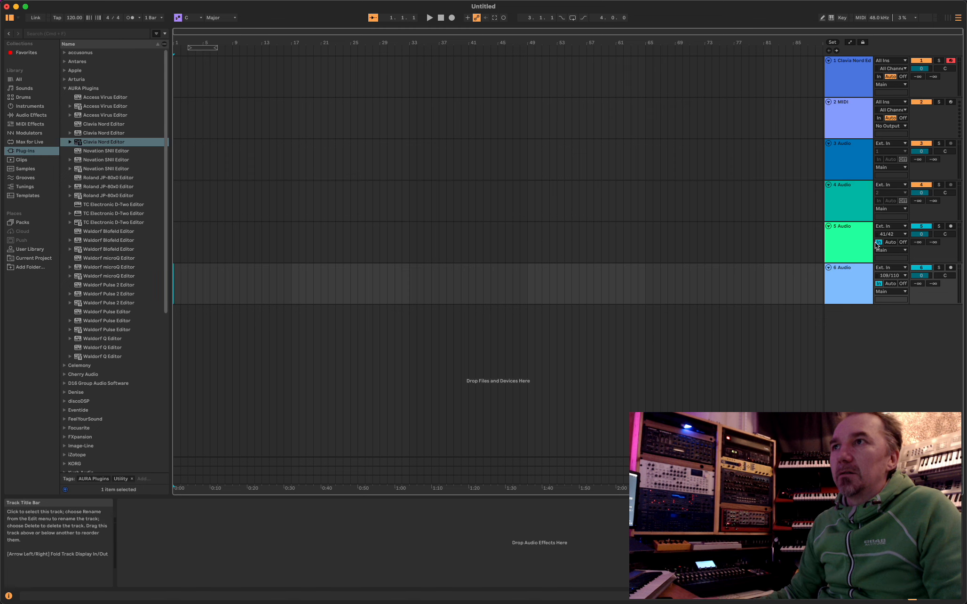
click(840, 86)
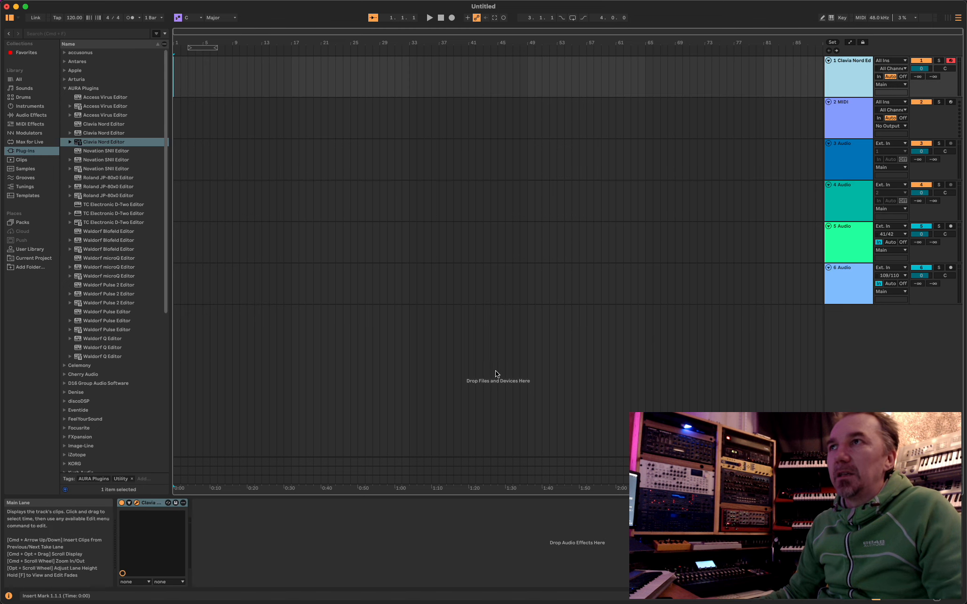
click(130, 503)
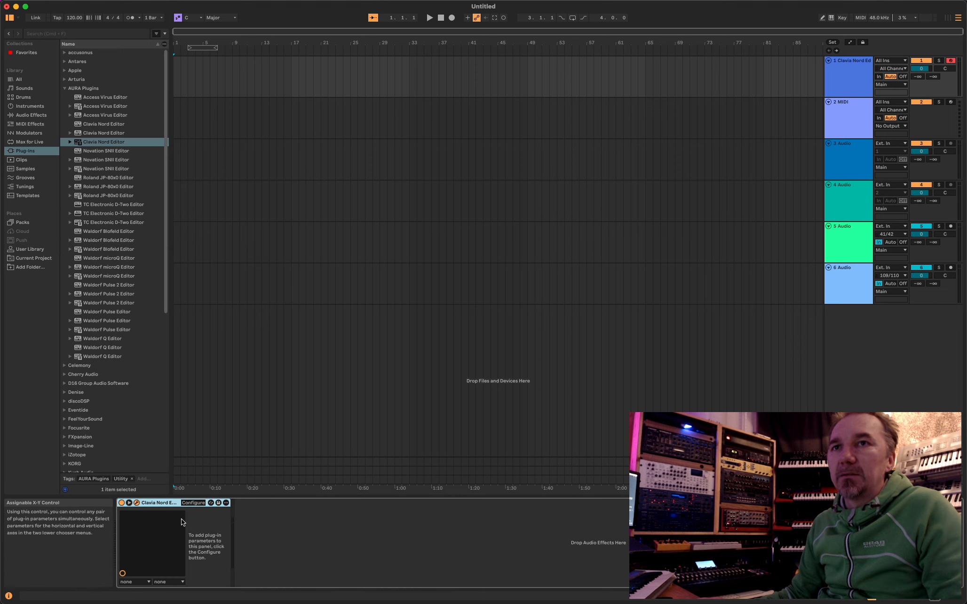
Configure track 1's device to expose slot B's Filter Cutoff and Filter Resonance, setting them to 40 and 17.
click(193, 502)
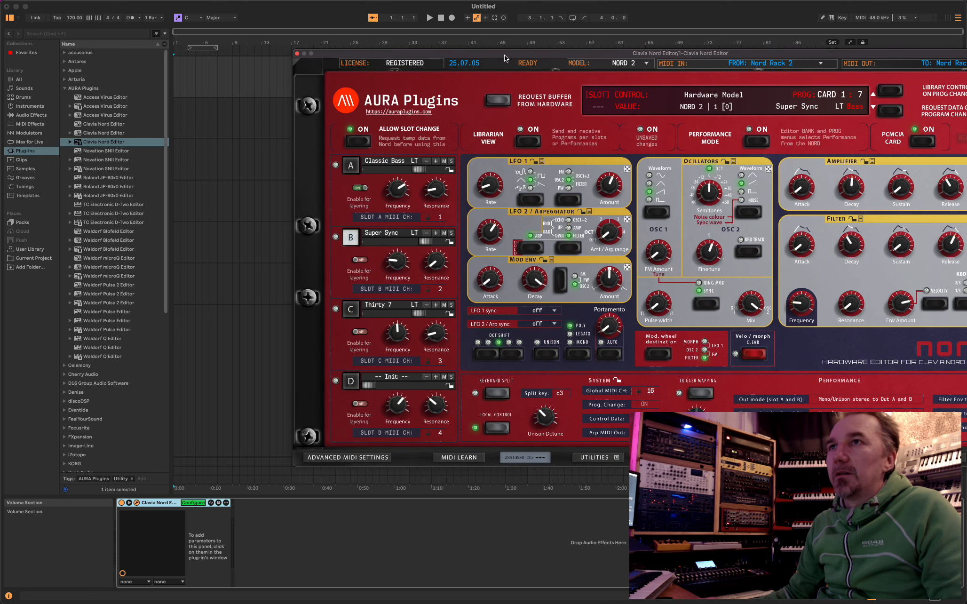
click(801, 304)
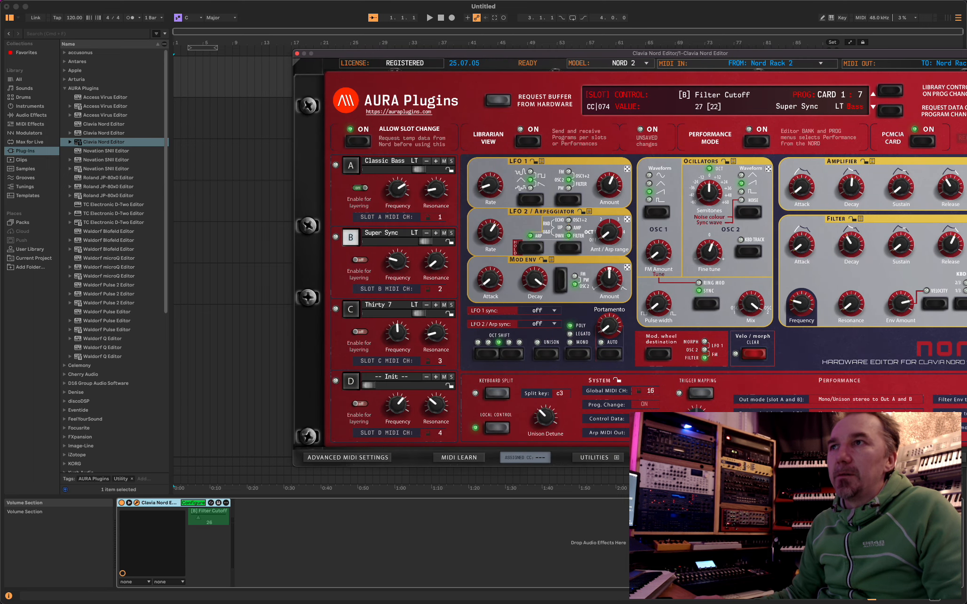
drag(801, 305, 764, 319)
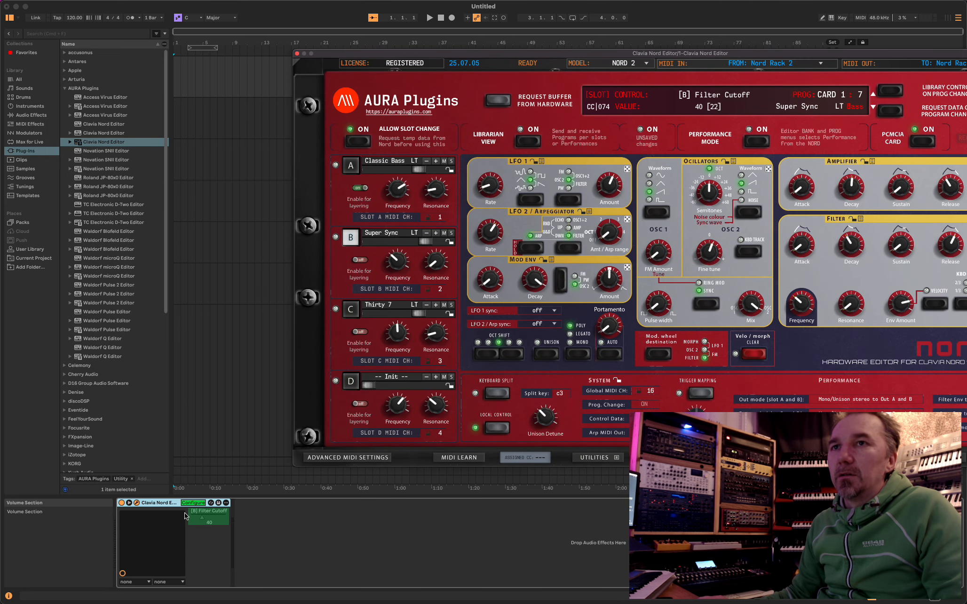
drag(849, 307, 848, 297)
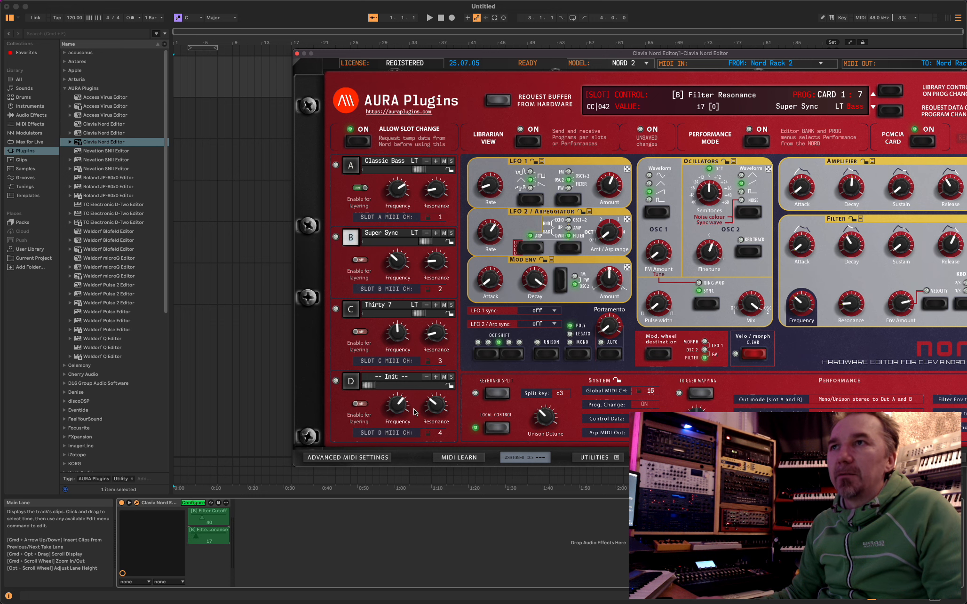
click(193, 502)
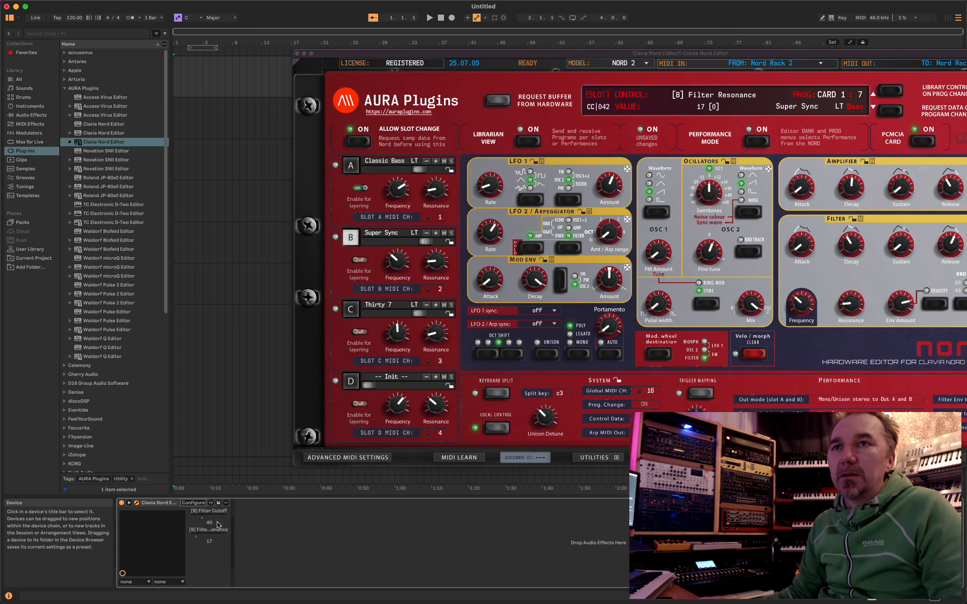
Lower slot B's Filter Cutoff to 29 from the device's exposed parameters and close the editor window.
drag(204, 522, 205, 494)
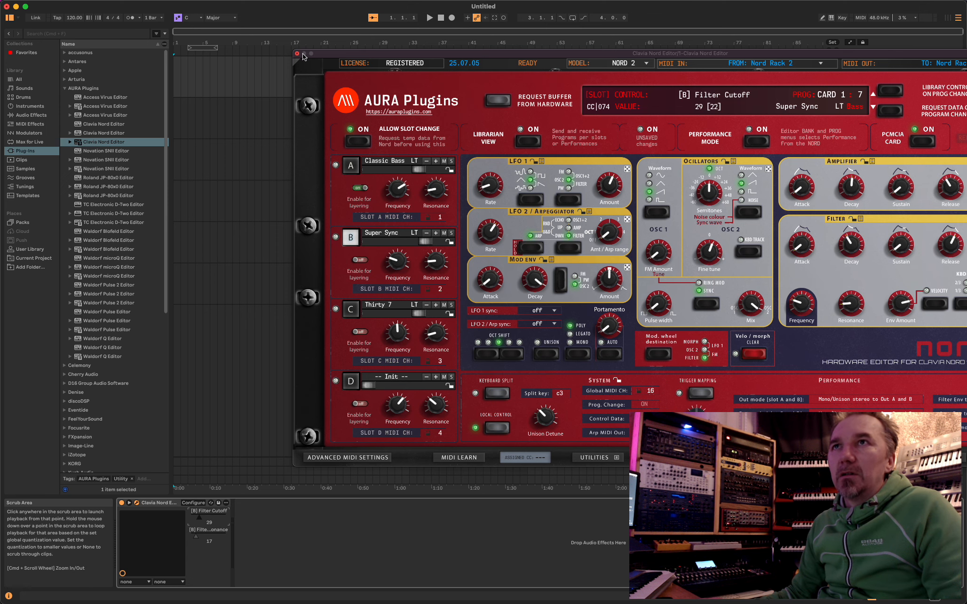
drag(404, 55, 106, 11)
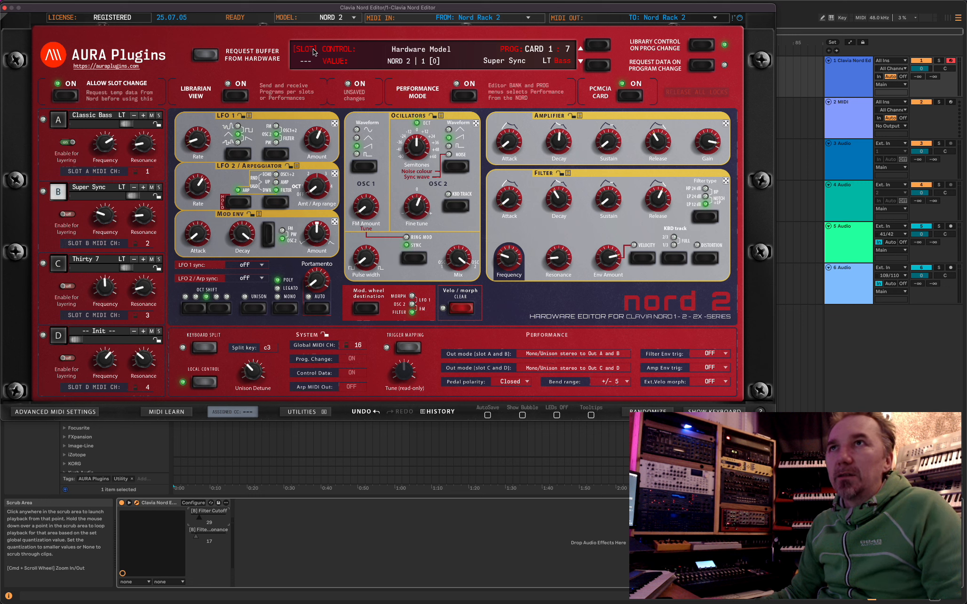
click(4, 7)
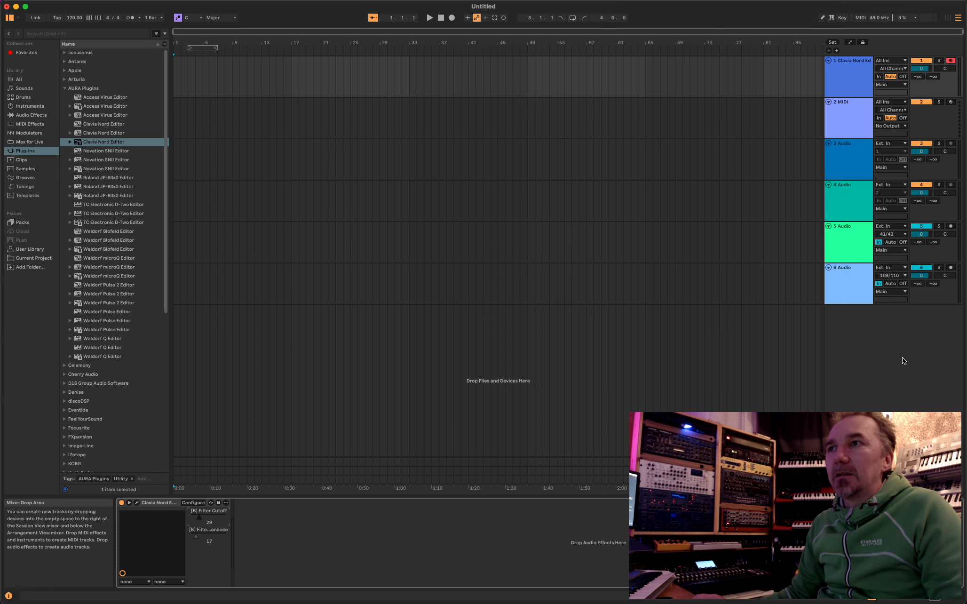
In the Session View, load another Clavia Nord Editor on track 2 and set its model to NORD without updating the preferences file.
key(Tab)
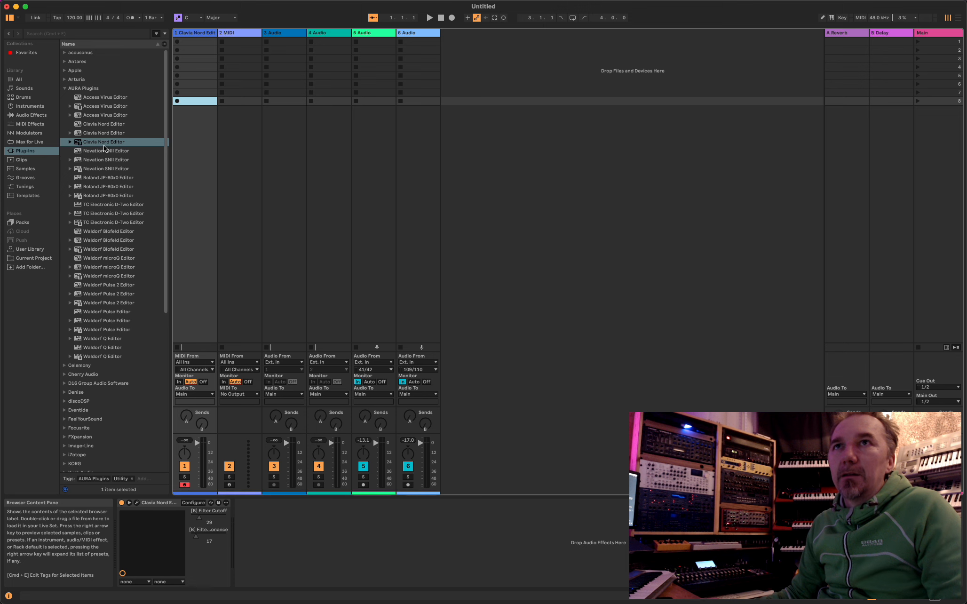
drag(103, 145, 154, 148)
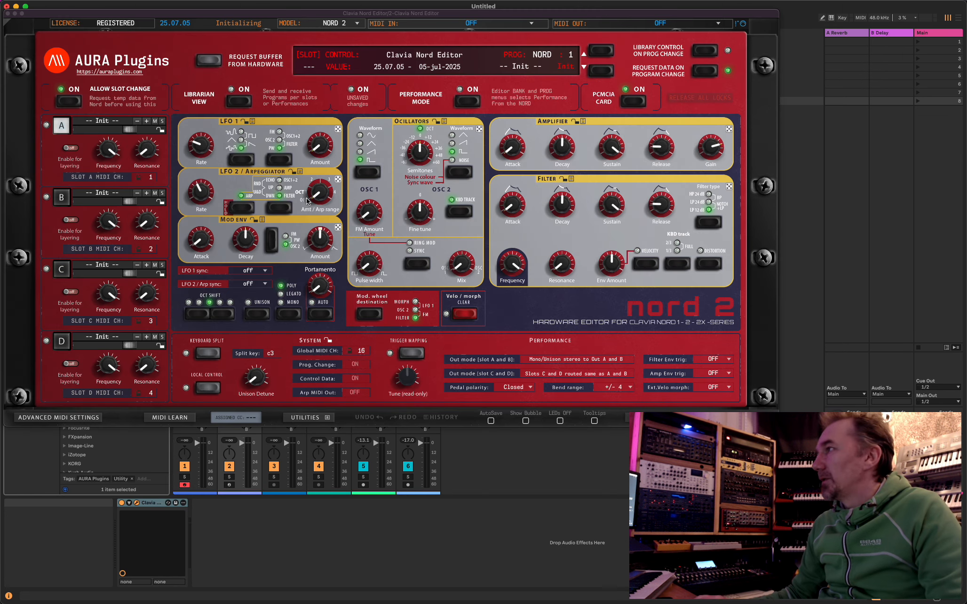
click(332, 24)
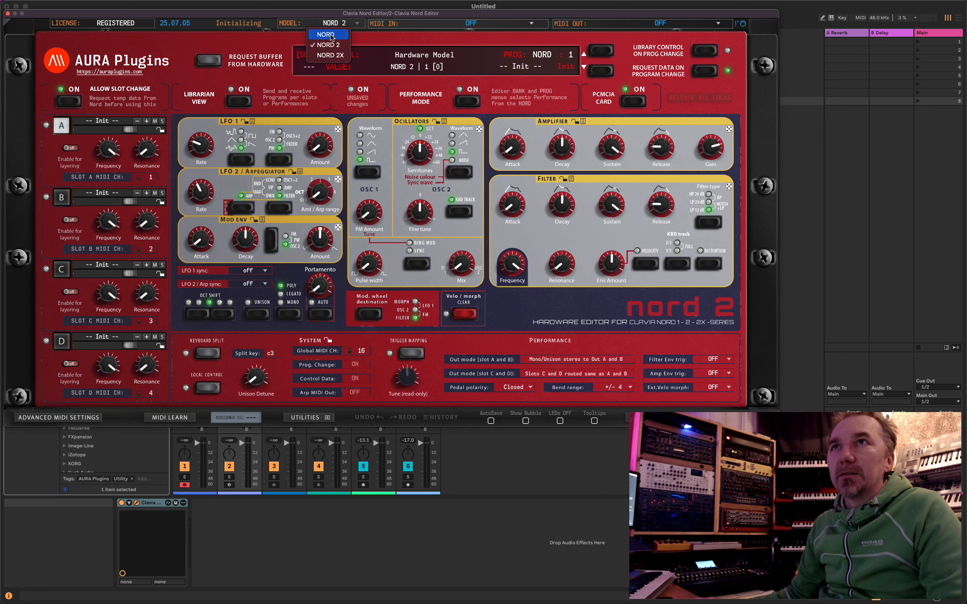
click(329, 34)
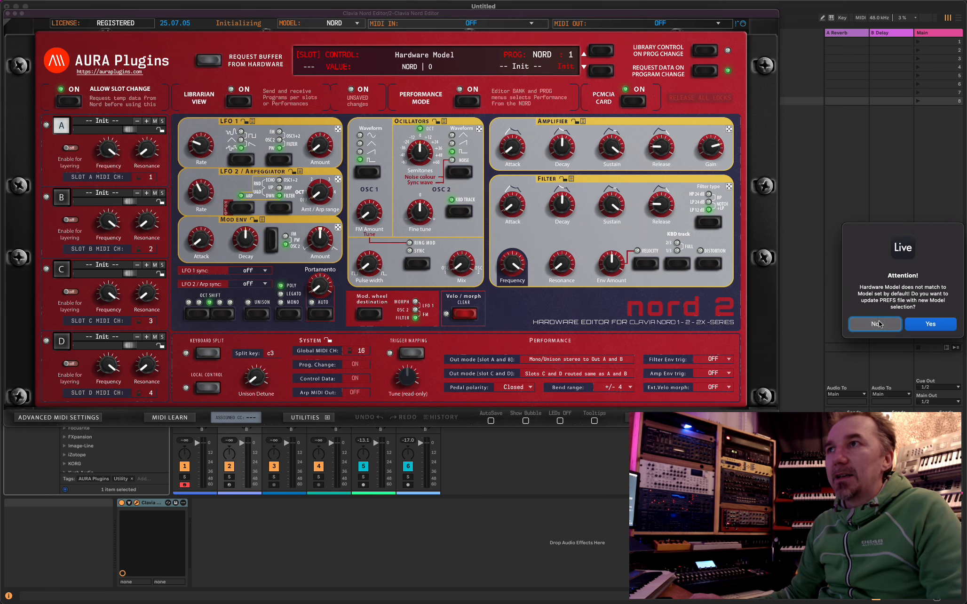
click(878, 321)
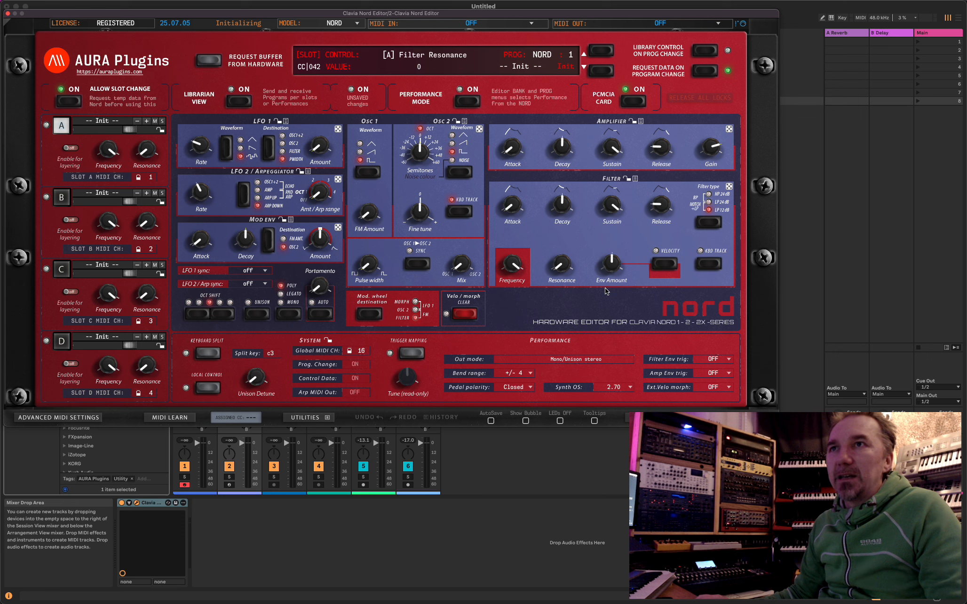
Switch the Synth OS setting to pre 2.70 to compare the filter types, and set it back to 2.70.
click(620, 388)
click(619, 409)
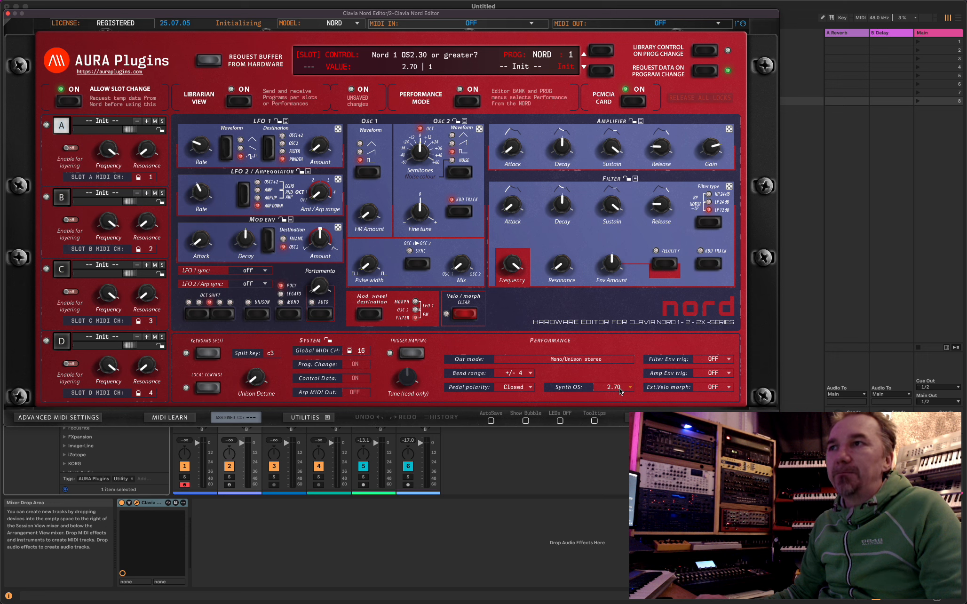
click(619, 387)
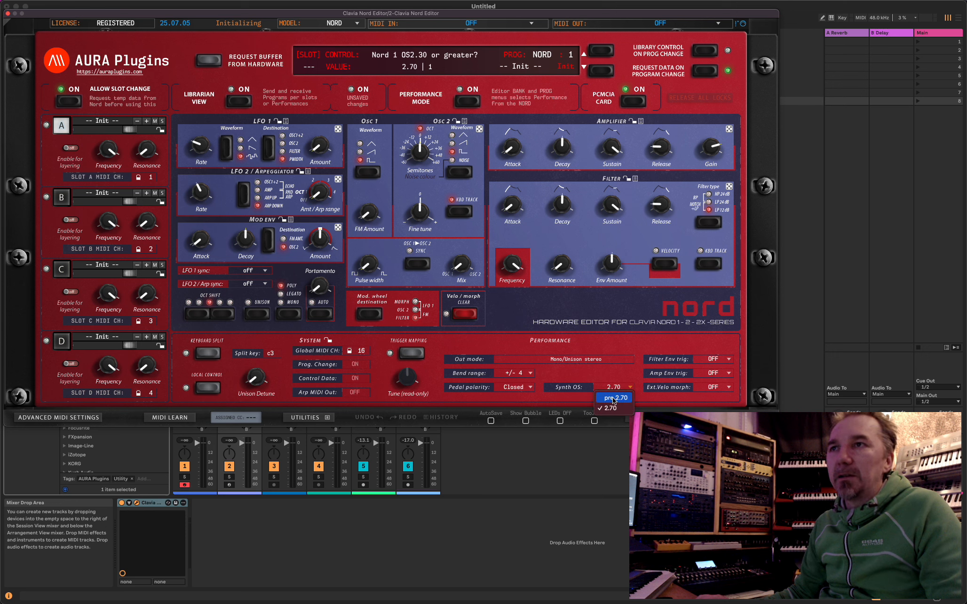
click(619, 398)
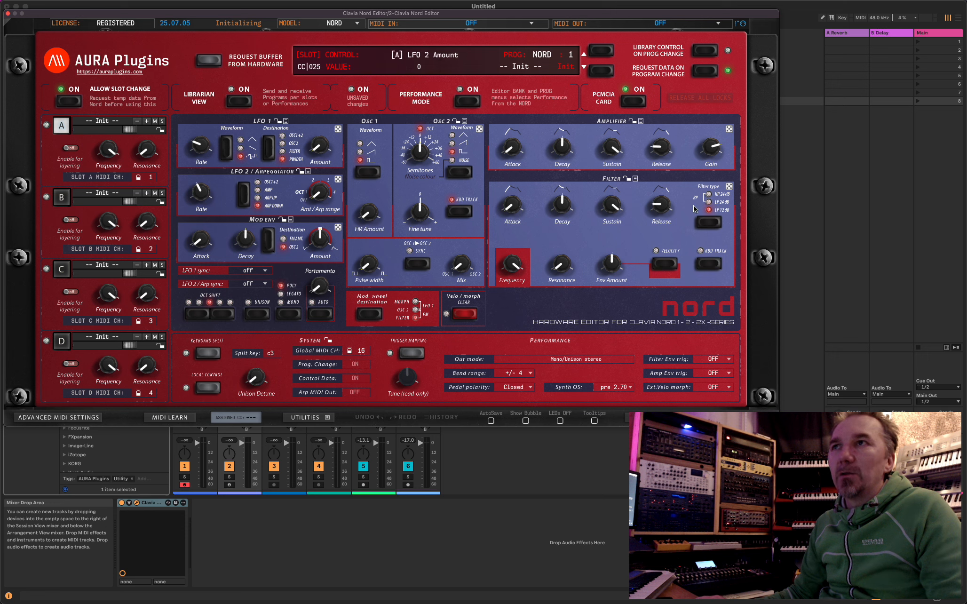
click(620, 387)
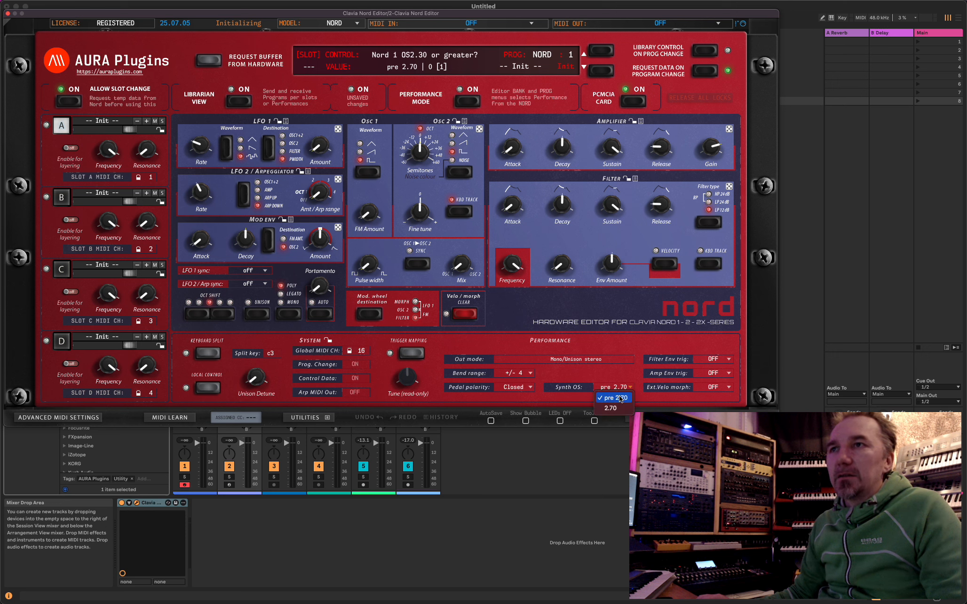
click(617, 408)
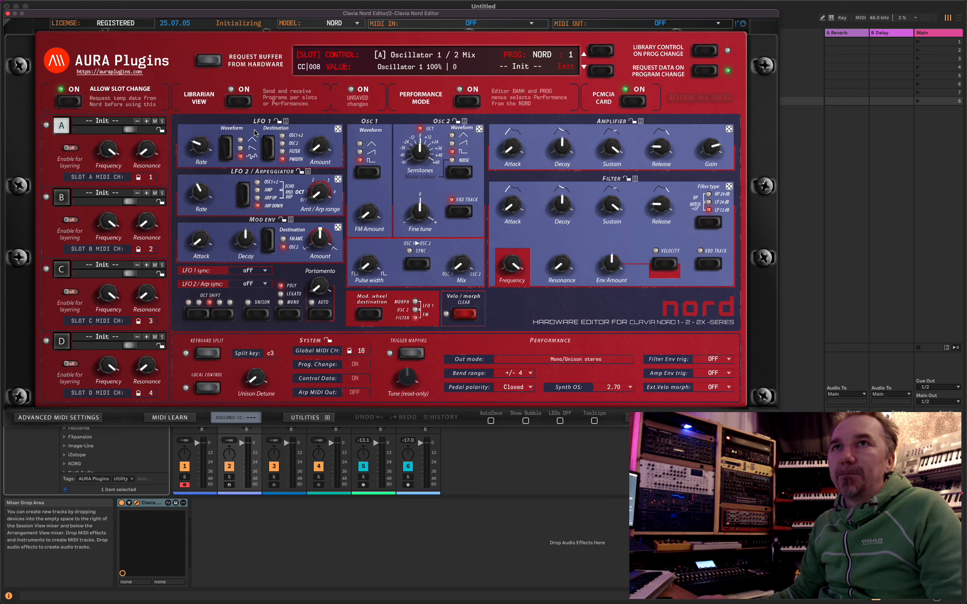
Set the second editor's MIDI input and MIDI output to Nord Lead.
click(480, 26)
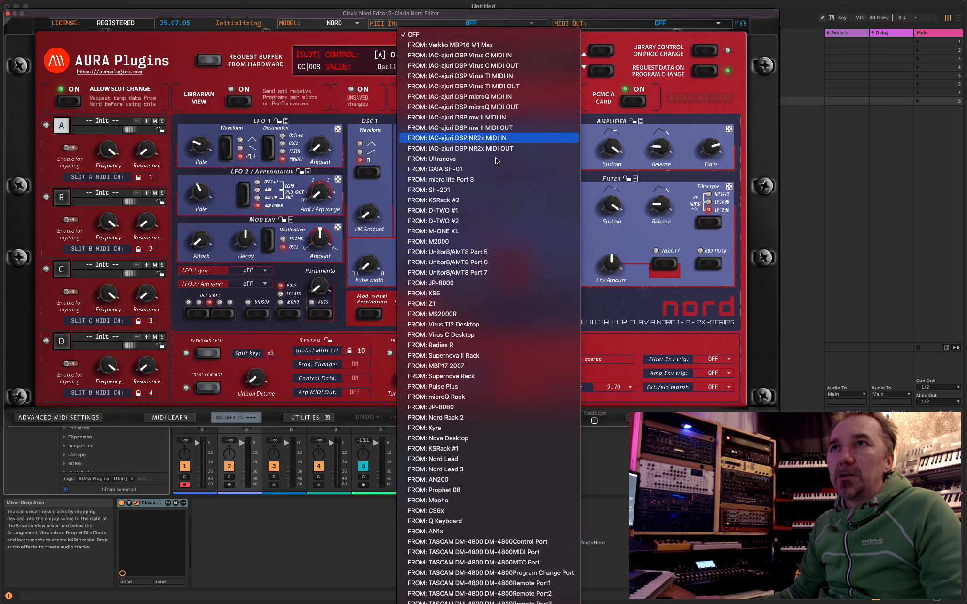
click(499, 459)
click(644, 25)
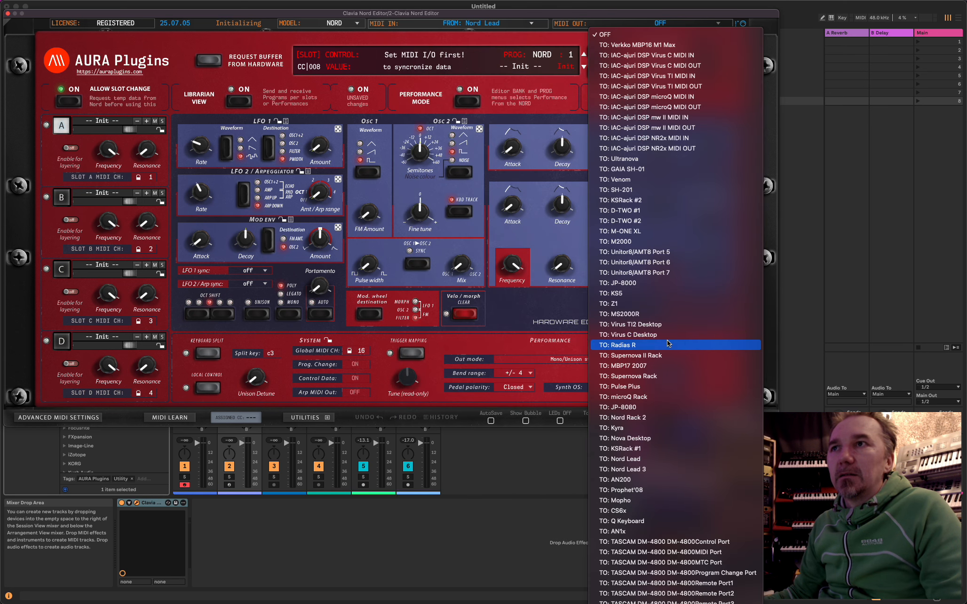
click(661, 459)
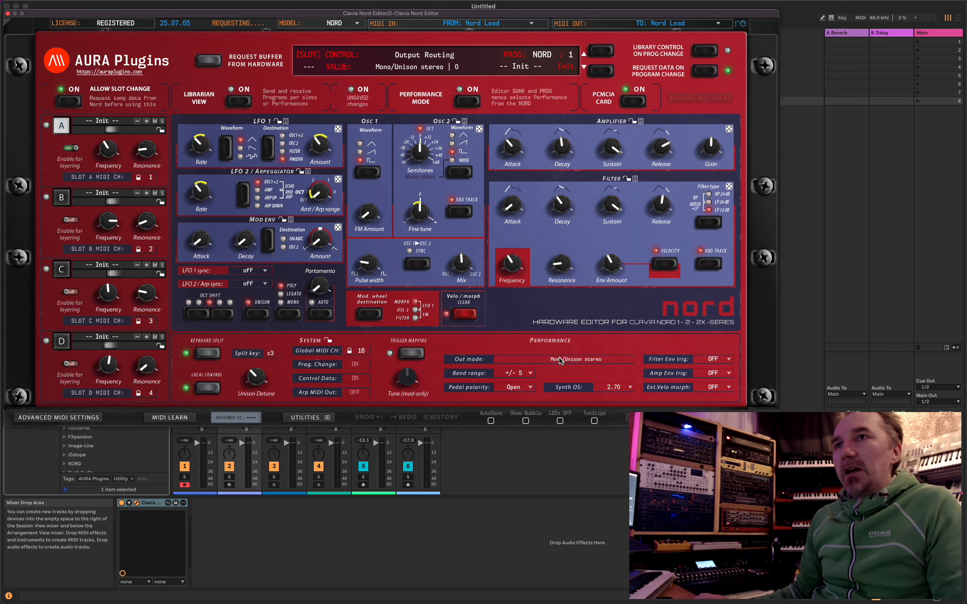
Move the editor window aside to reach the mixer, arm track 2 for recording and insert a new audio track after track 6.
drag(333, 18, 966, 8)
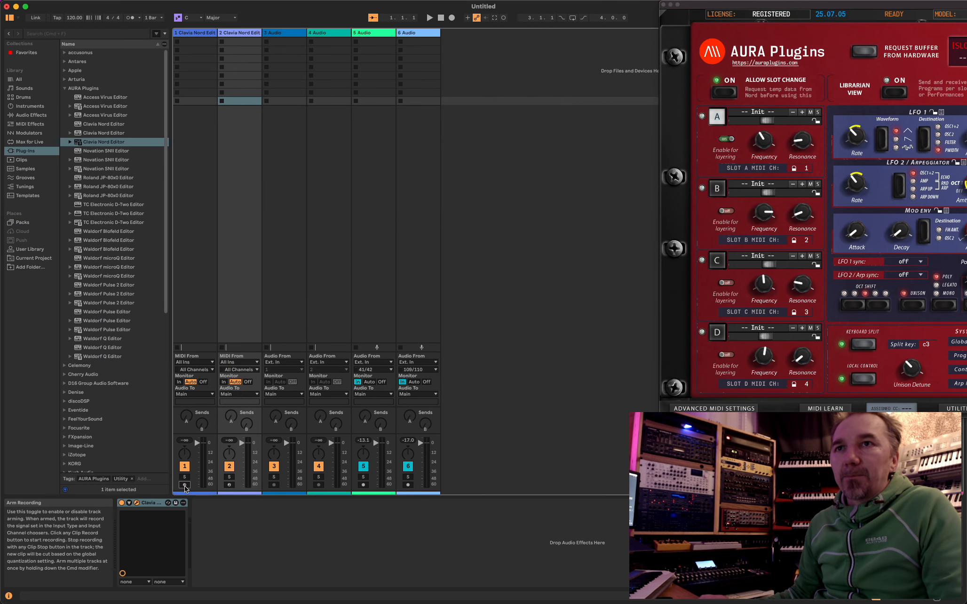
click(230, 484)
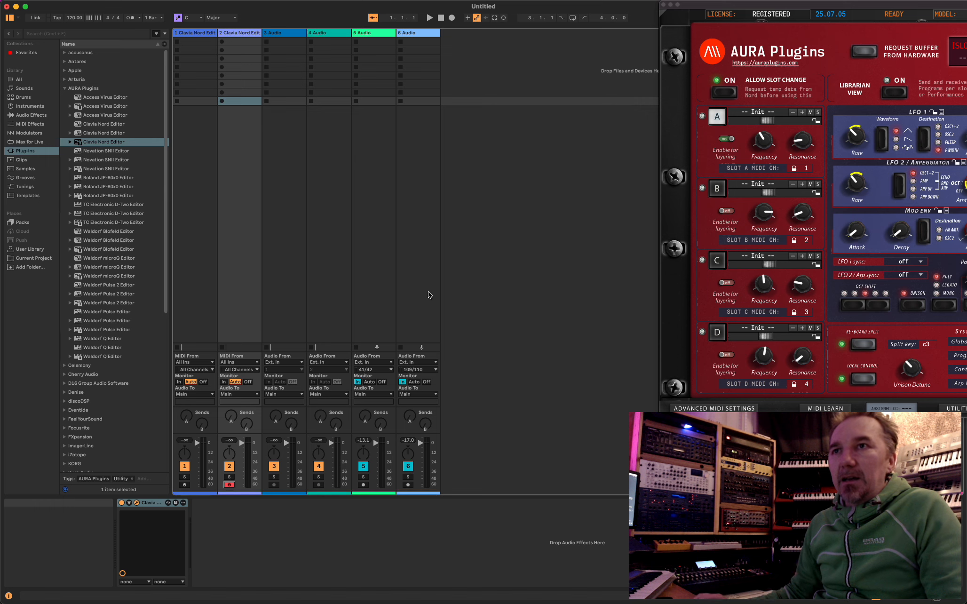
right_click(466, 273)
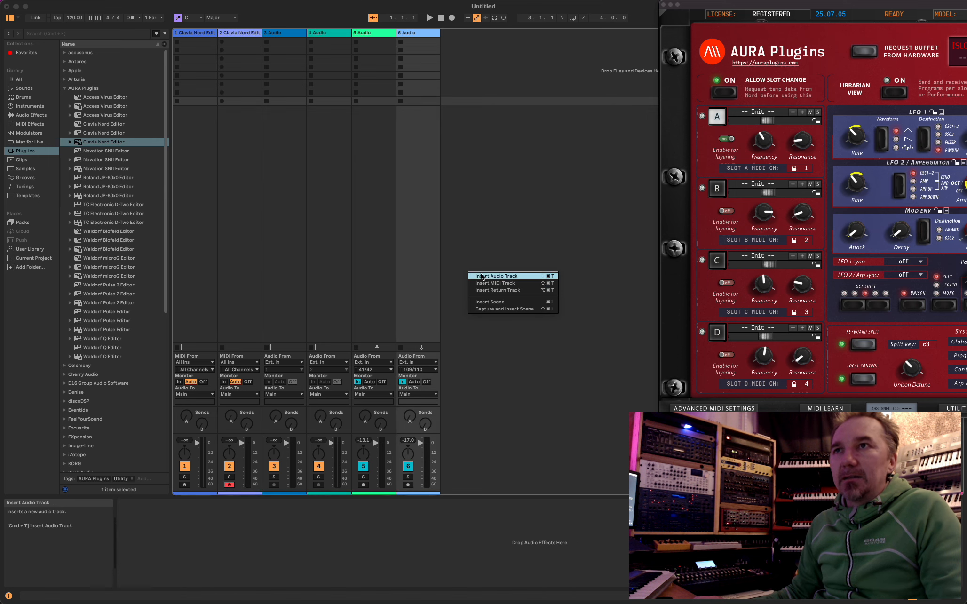
click(483, 278)
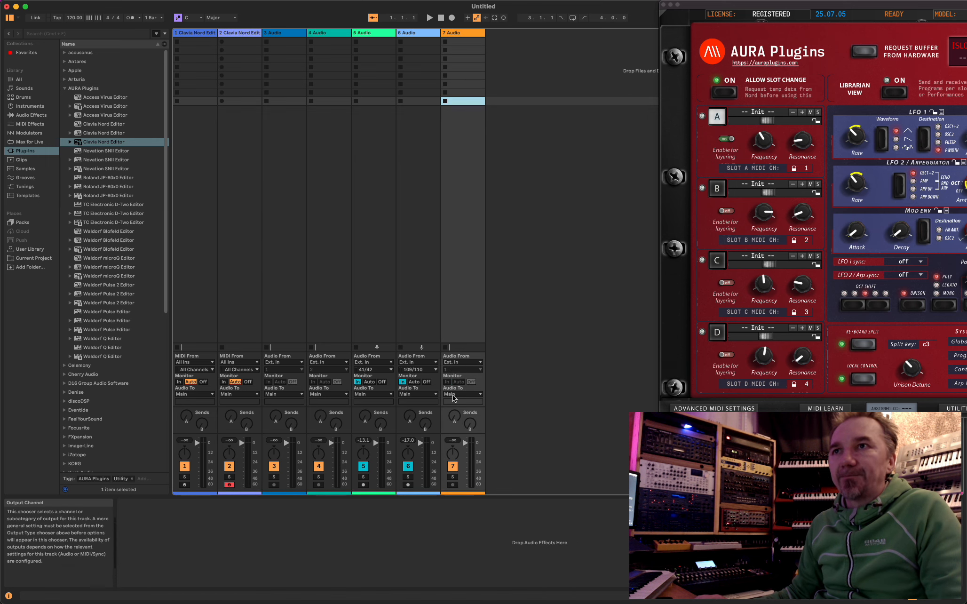
Set the new audio track 7 to receive external input 47/48 and switch its monitoring to In.
click(455, 371)
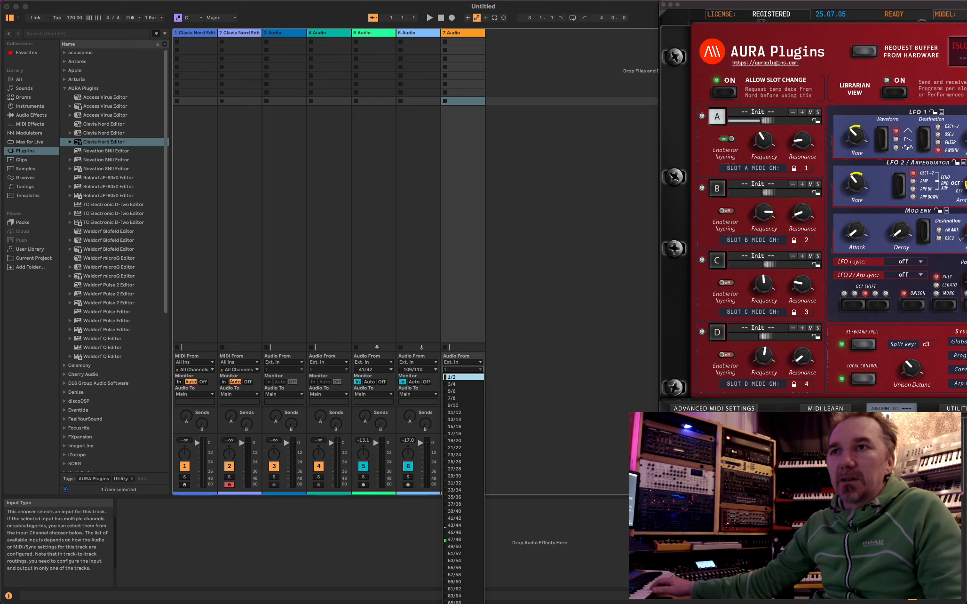
click(470, 539)
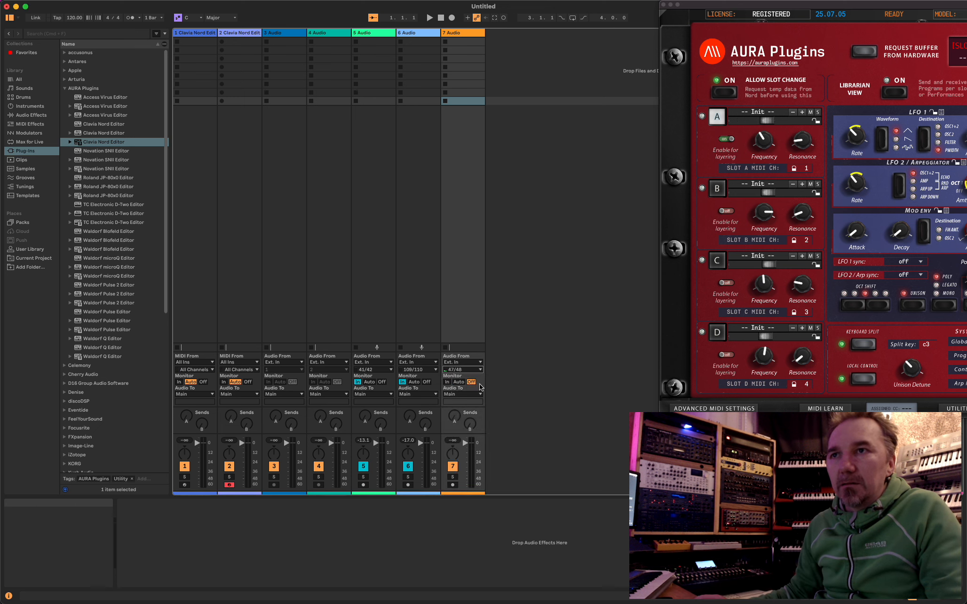
click(447, 381)
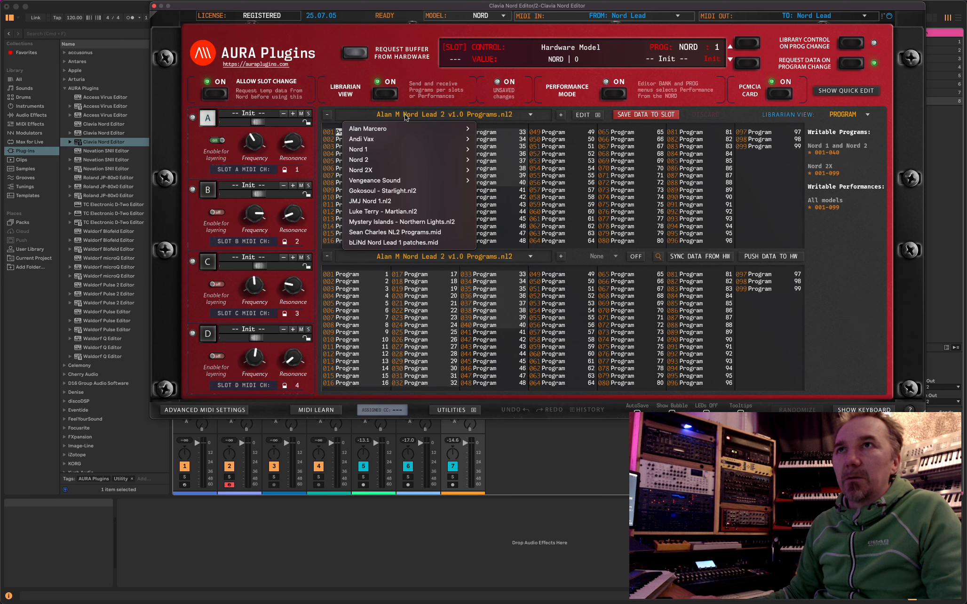
In the second editor's librarian, load Program 1 of the Nord Lead 2 v1.0 Programs bank into slot A.
click(404, 115)
click(358, 134)
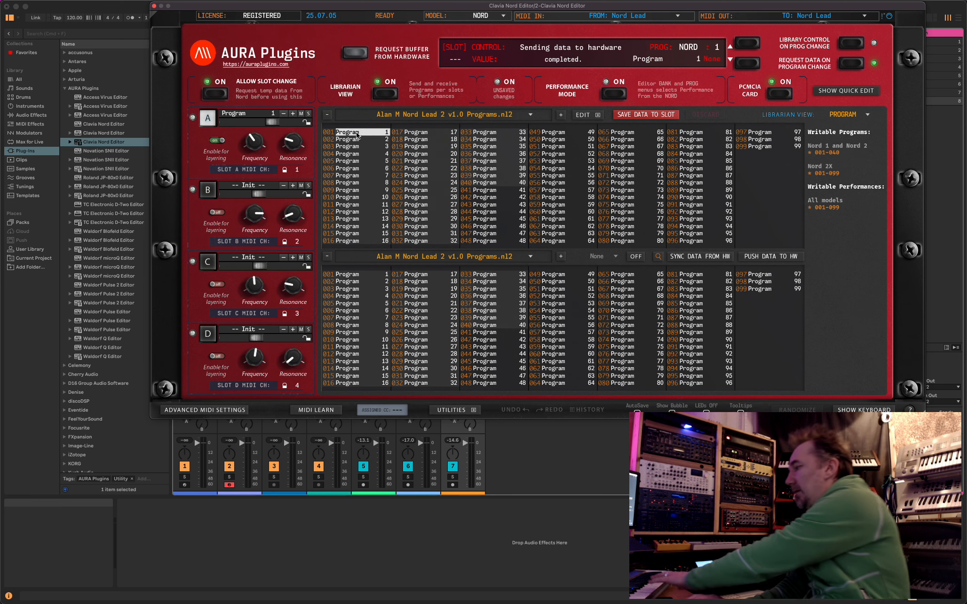